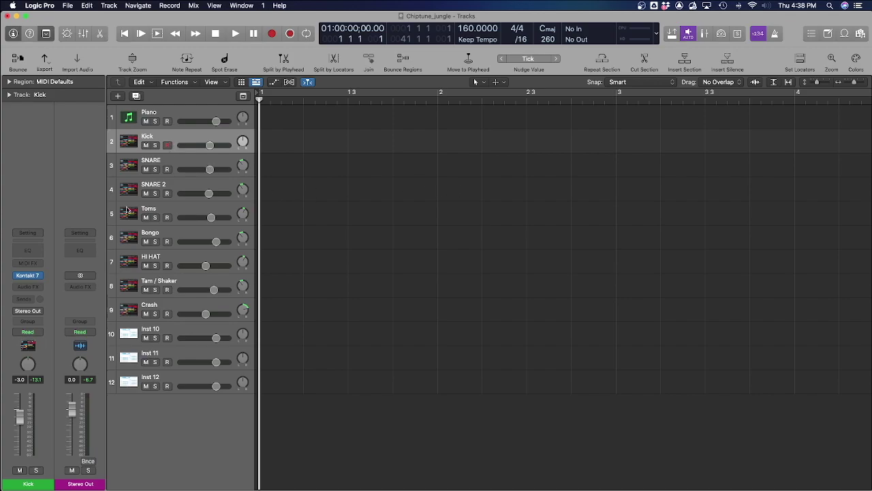
Step: View the Kontakt 7 instrument loaded on the Kick track and close its window
left_click(30, 275)
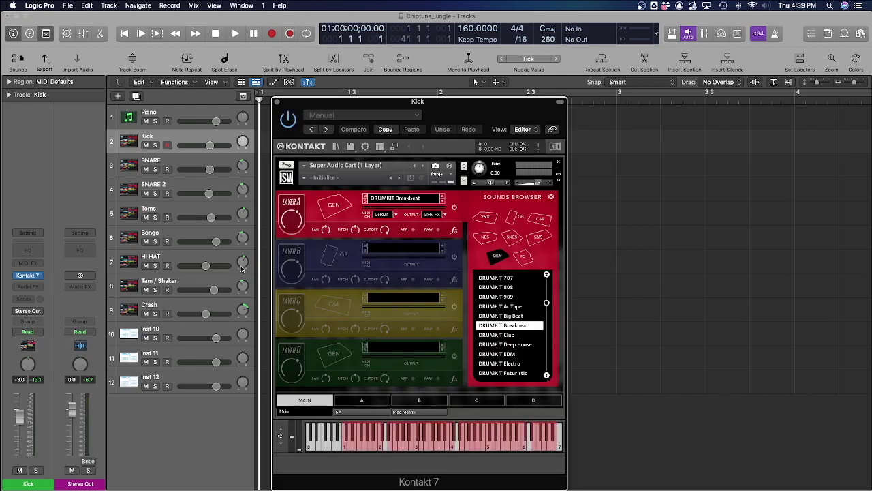
left_click_drag(471, 106, 455, 103)
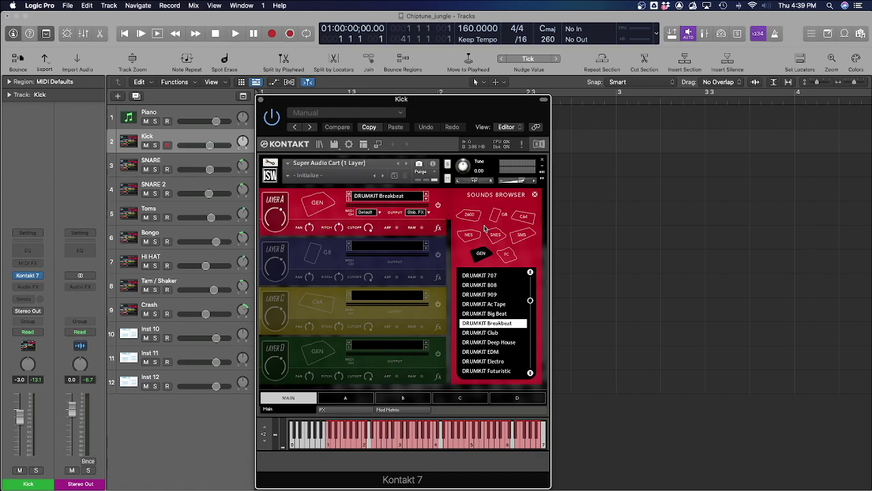
left_click(261, 101)
Step: View the Magical 8bit Plug 2 settings on the Inst 10 track and close its window
left_click(128, 334)
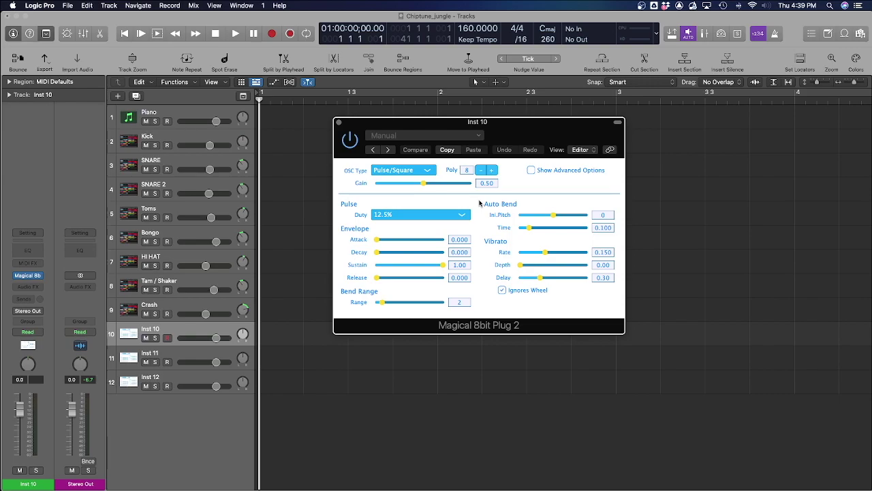
left_click_drag(517, 126, 489, 107)
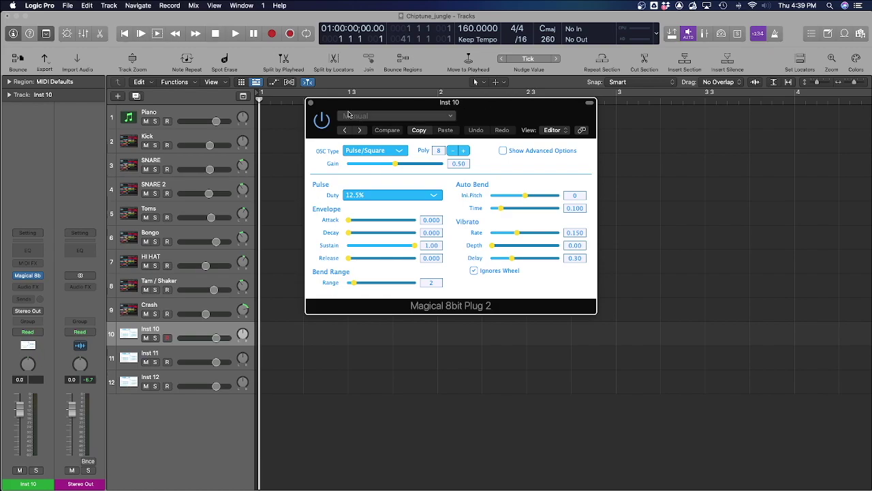
left_click(311, 103)
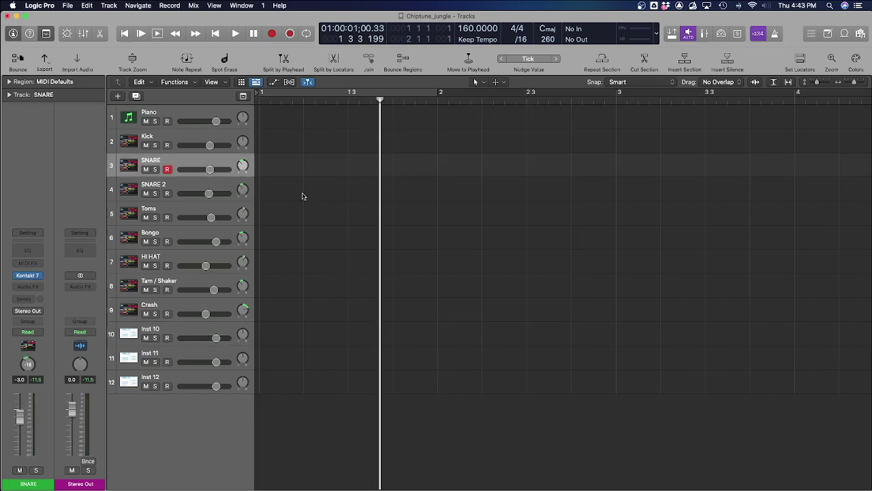
Step: Create empty one-bar MIDI regions at bar 1 on the Kick and SNARE tracks
right_click(277, 147)
left_click(300, 150)
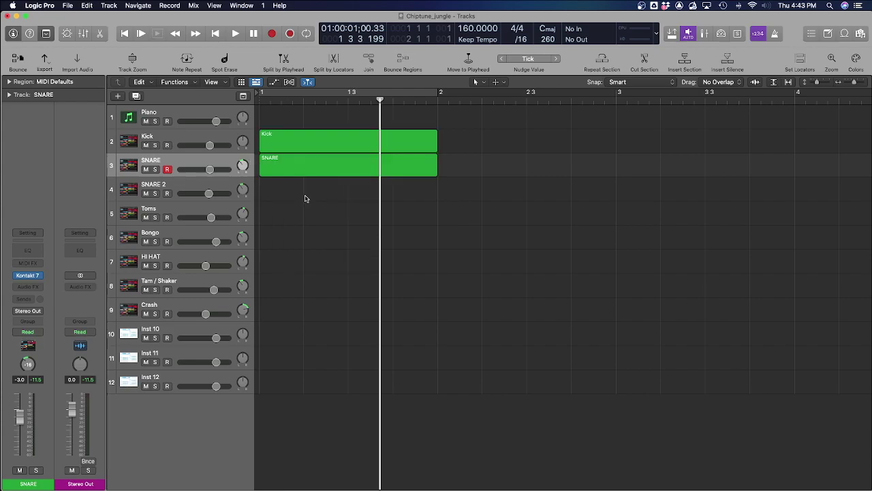
left_click(351, 137)
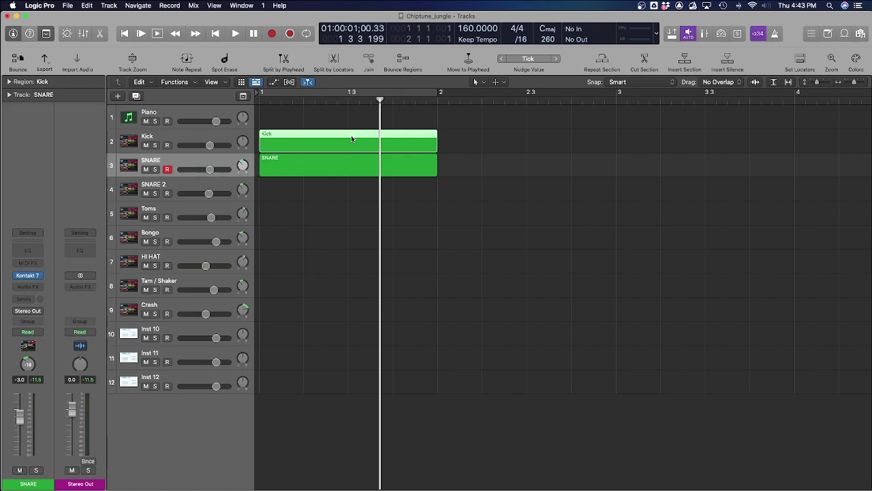
left_click(342, 173)
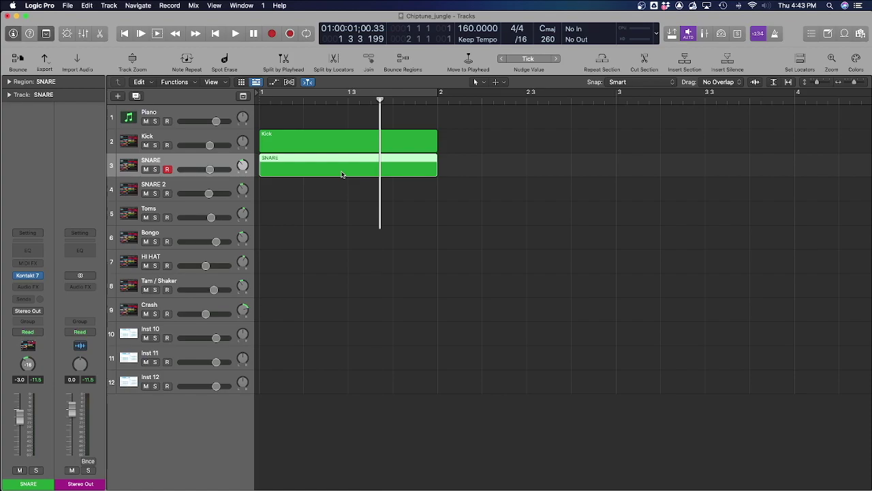
Step: Show the Kick and SNARE regions together in the Piano Roll and set the cycle range to bar 1
double_click(343, 173)
left_click_drag(415, 182, 431, 145)
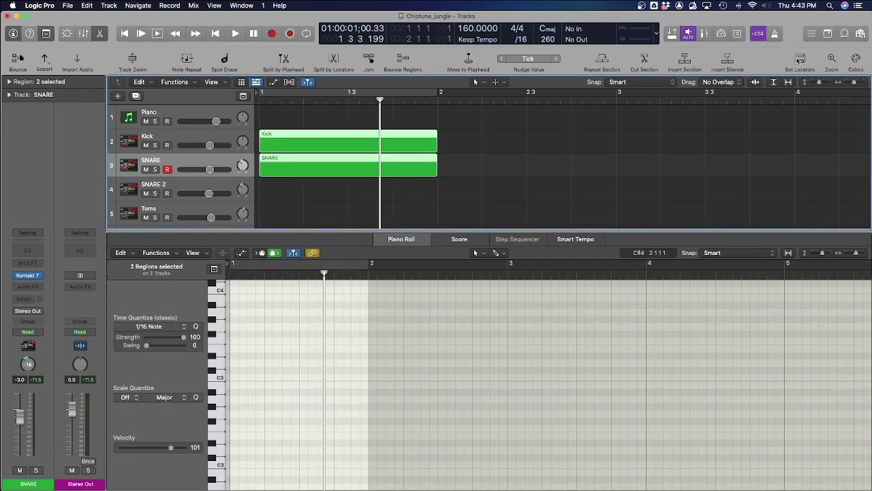
left_click(801, 60)
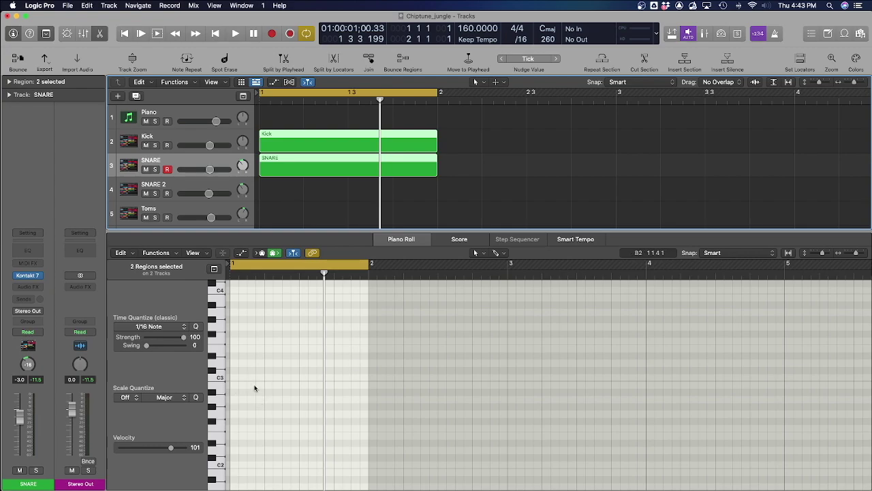
scroll(241, 423, "down", 3)
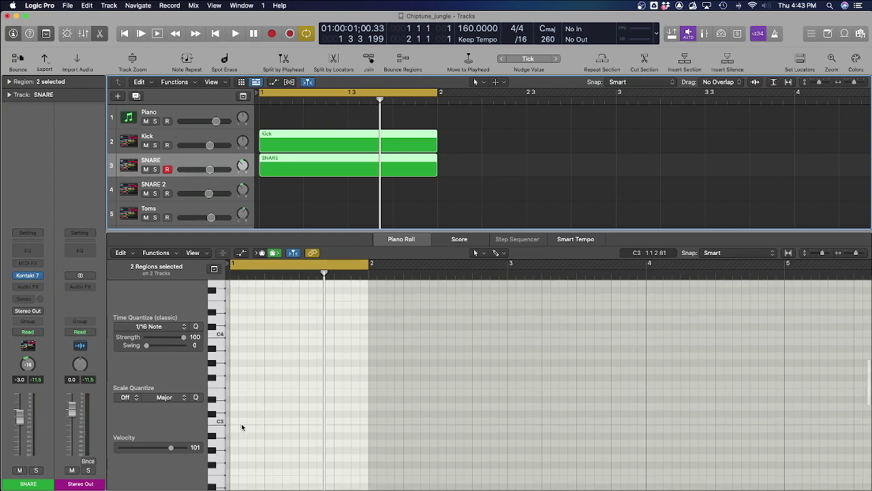
Step: Inspect the Kontakt drum kit layers on the SNARE track and audition the lowest playable keys to find the snare sound
left_click(28, 275)
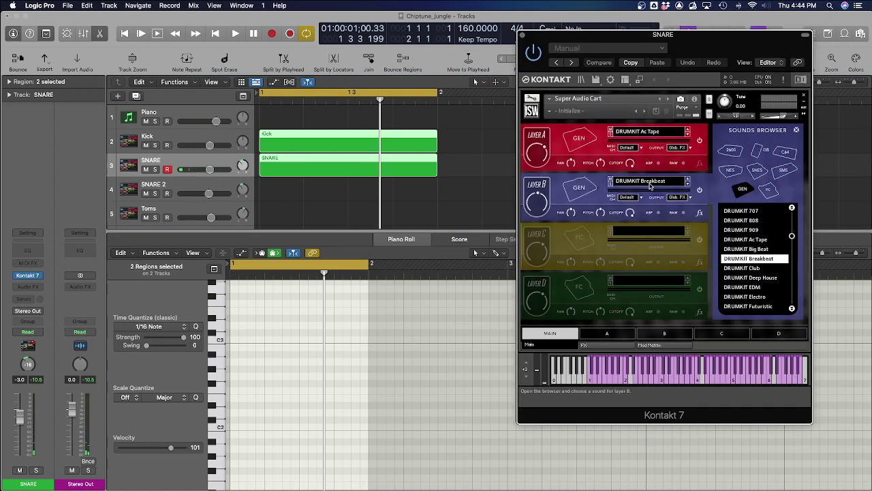
left_click(615, 142)
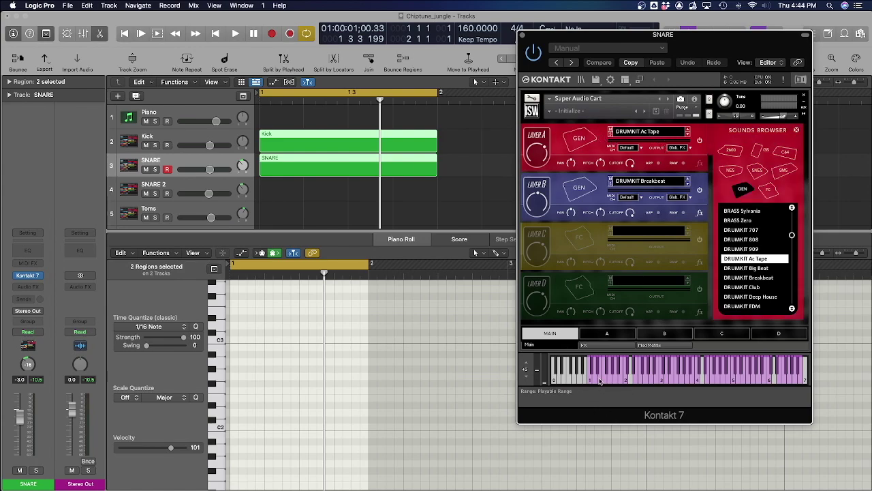
left_click(600, 382)
left_click(600, 382)
left_click(595, 381)
left_click(591, 381)
left_click(595, 381)
left_click(601, 382)
left_click(606, 382)
left_click(605, 382)
left_click(602, 381)
left_click(601, 381)
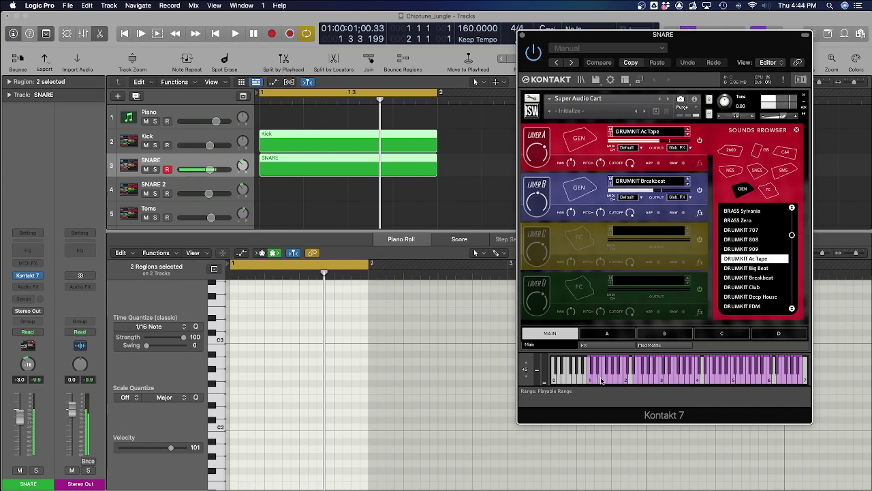
Step: Add an E1 snare note at the start of the SNARE region and copy it to beat 2
left_click(281, 175)
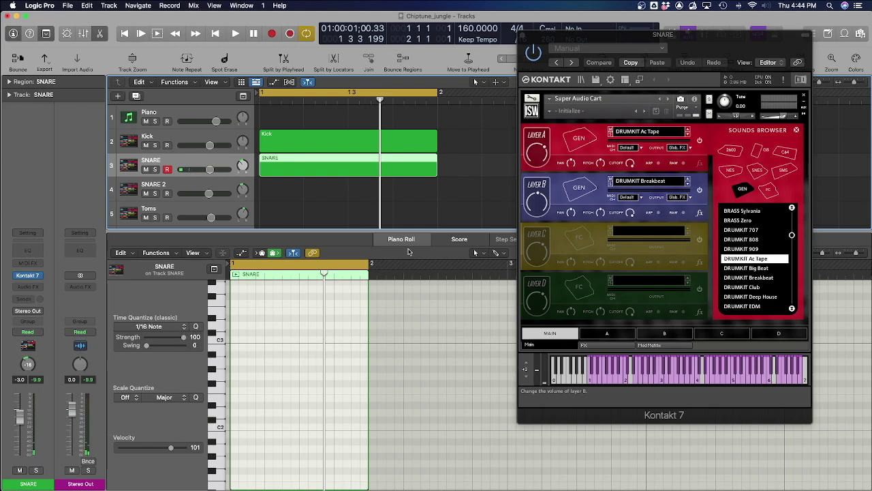
scroll(250, 460, "down", 5)
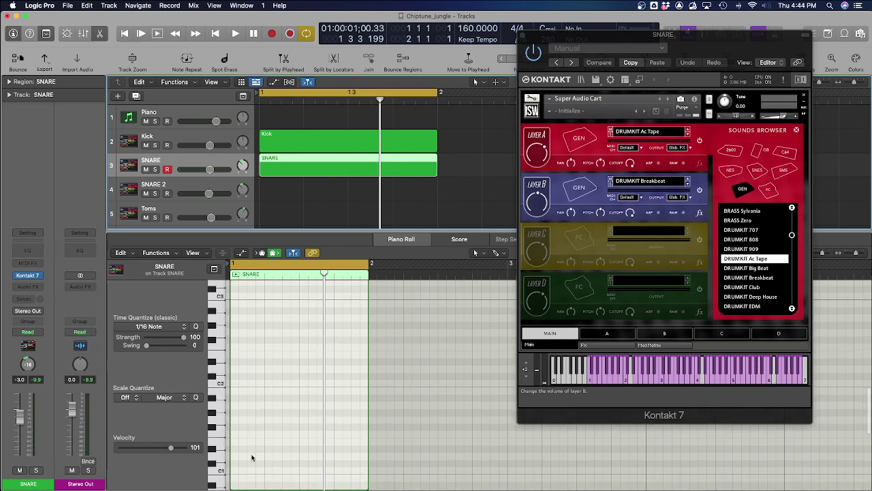
left_click(238, 417)
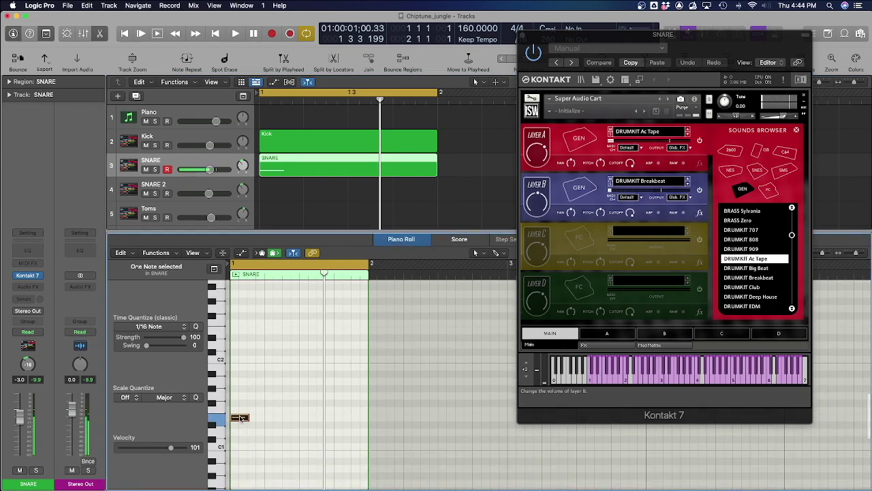
left_click_drag(239, 418, 276, 417)
Step: Add short C1 kick notes on beat 1 and its offbeat eighth in the Kick region, and return the playhead to bar 1
left_click(260, 430)
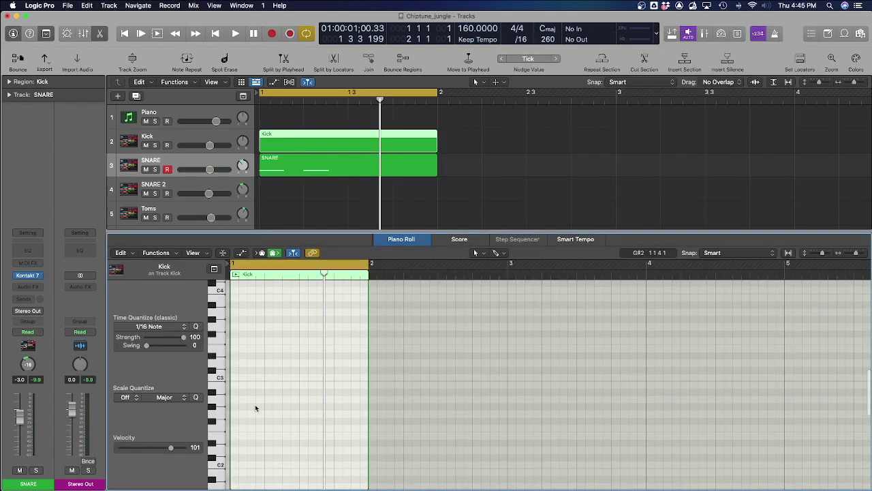
scroll(246, 450, "down", 3)
scroll(249, 444, "down", 6)
left_click(236, 414)
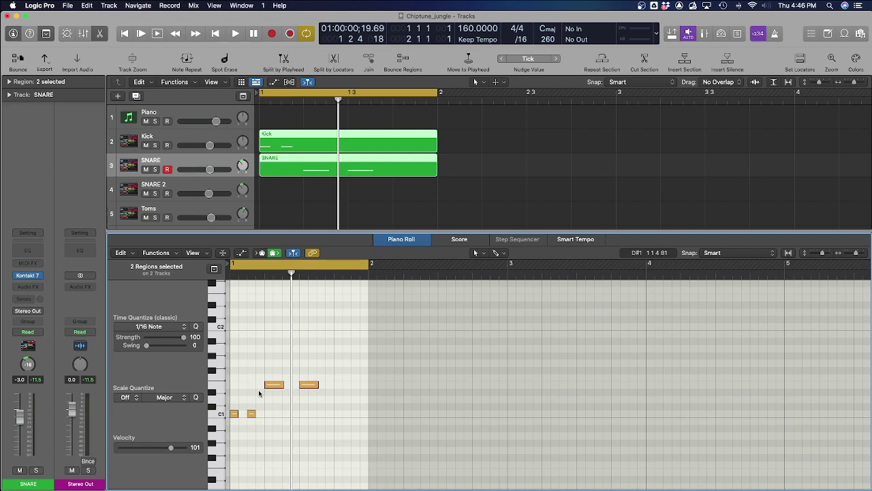
left_click_drag(291, 274, 231, 274)
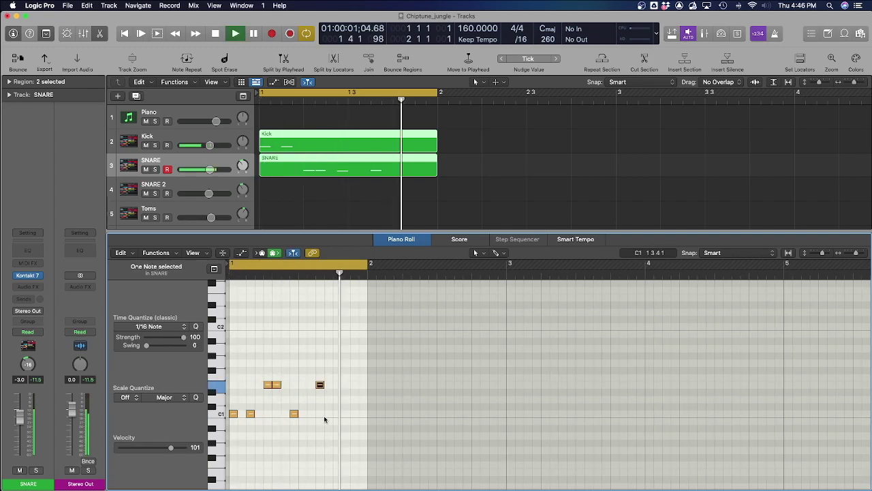
Step: Delete the stray C1 note from the SNARE region, lengthen the second kick note to 0 0 1 120 and copy it to 1 2 4 1
key("space")
left_click(294, 413)
key("Delete")
left_click_drag(254, 414, 259, 414)
left_click(296, 413)
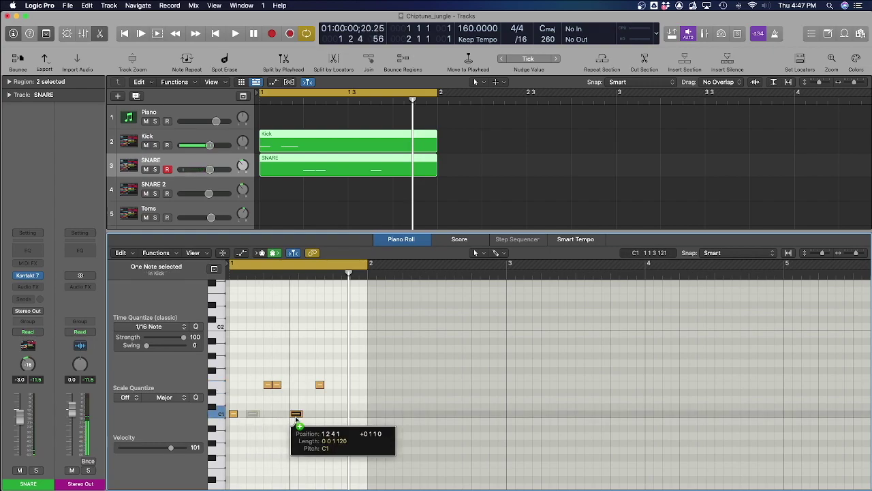
key("space")
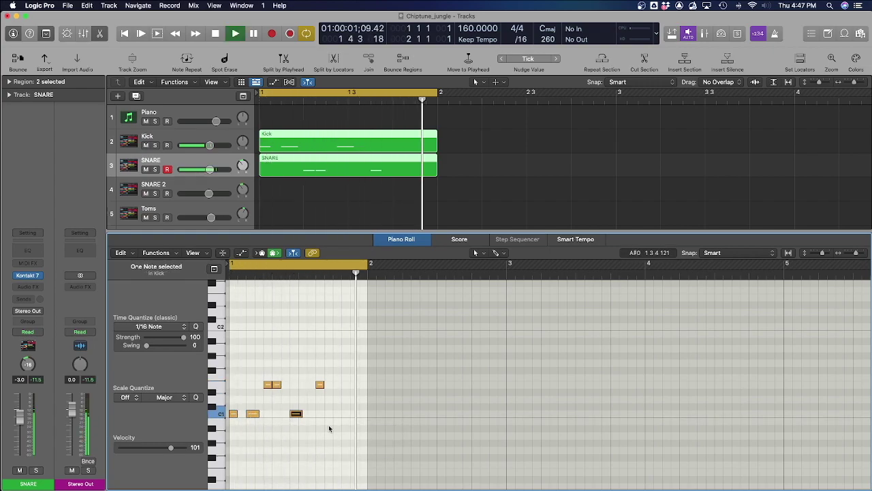
Step: Add a C1 kick note on beat 4 matching the length of the previous one, and play the loop
key("space")
left_click(337, 413)
key("space")
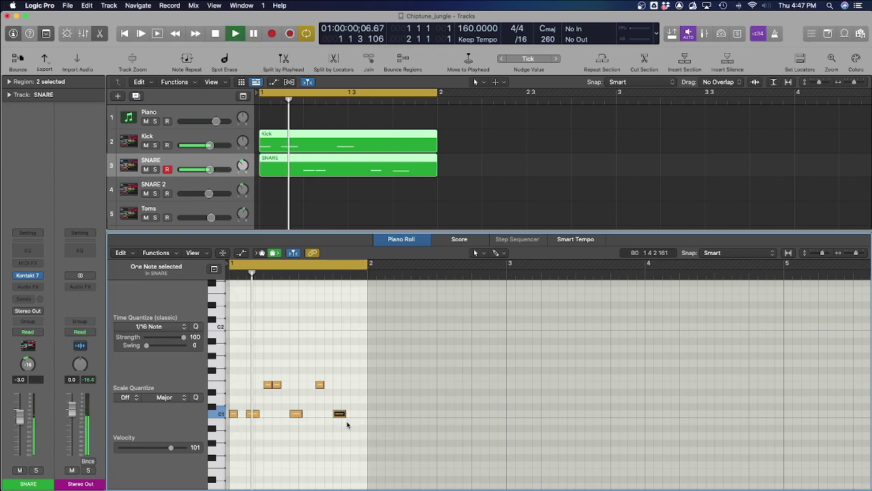
key("space")
left_click_drag(296, 413, 339, 414)
key("space")
key("space")
Step: Duplicate the one-bar Kick and SNARE regions into bar 2 and extend the cycle range to cover both bars
left_click(472, 124)
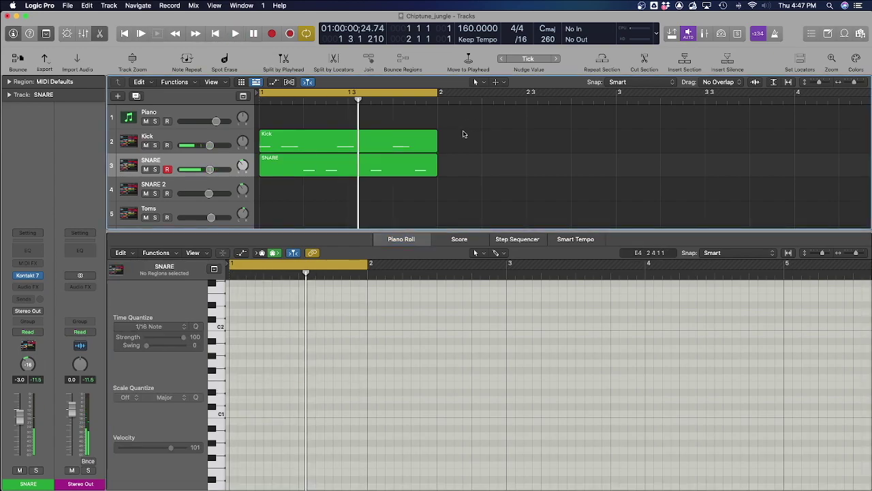
scroll(464, 134, "down", 5)
left_click_drag(411, 128, 417, 165)
key("alt")
left_click_drag(370, 94, 483, 93)
left_click(507, 135)
left_click(351, 150)
key("space")
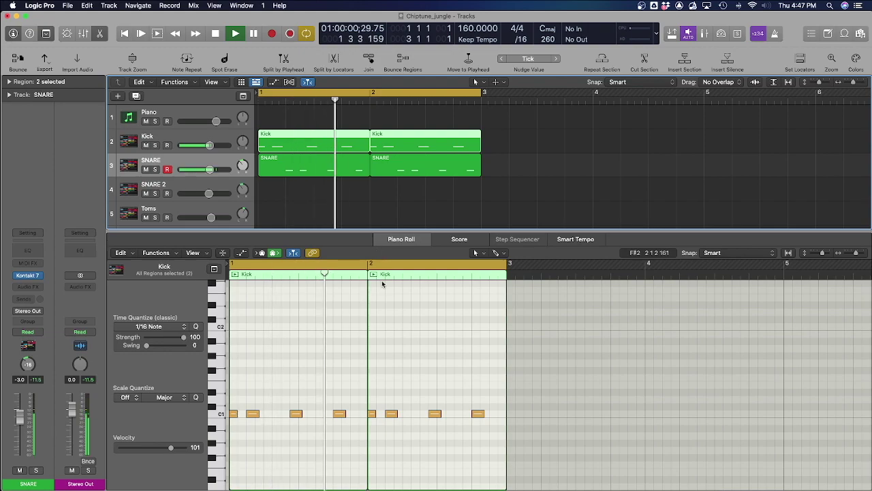
Step: Join the two Kick regions into one two-bar region, and do the same with the two SNARE regions
key("space")
left_click(406, 187)
key("super+a")
left_click(362, 203)
left_click_drag(401, 121, 388, 140)
left_click(353, 135)
key("super+j")
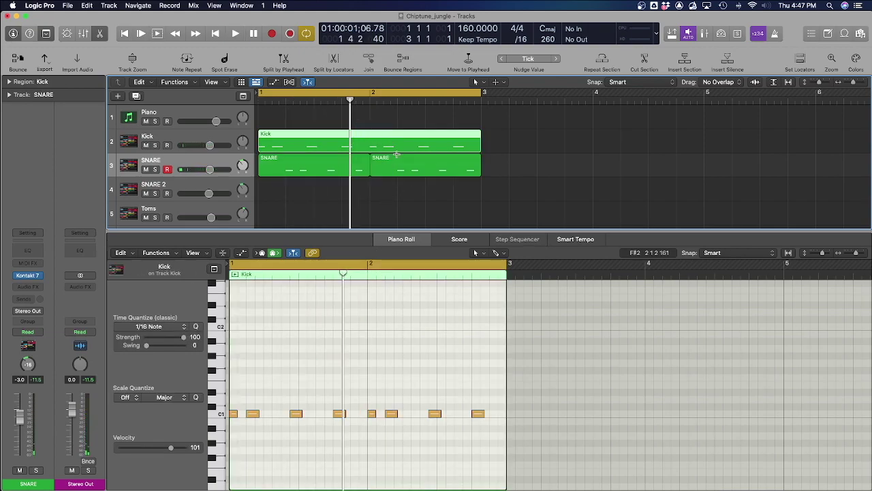
left_click_drag(368, 186, 334, 170)
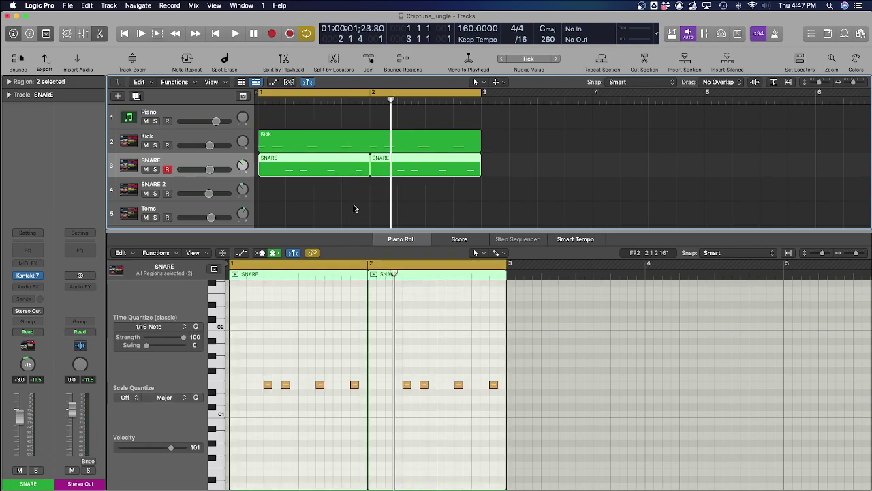
key("super+j")
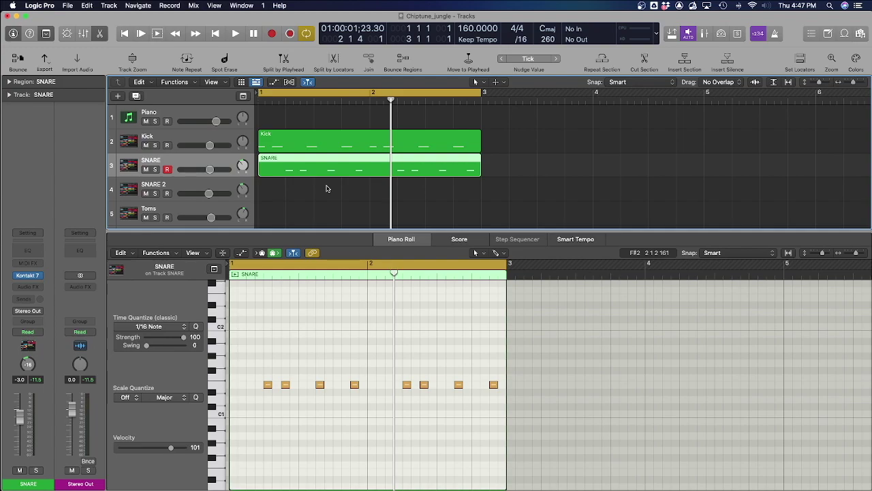
Step: Play the two-bar loop with both regions shown in the Piano Roll and delete the second E1 snare note in bar 1
key("space")
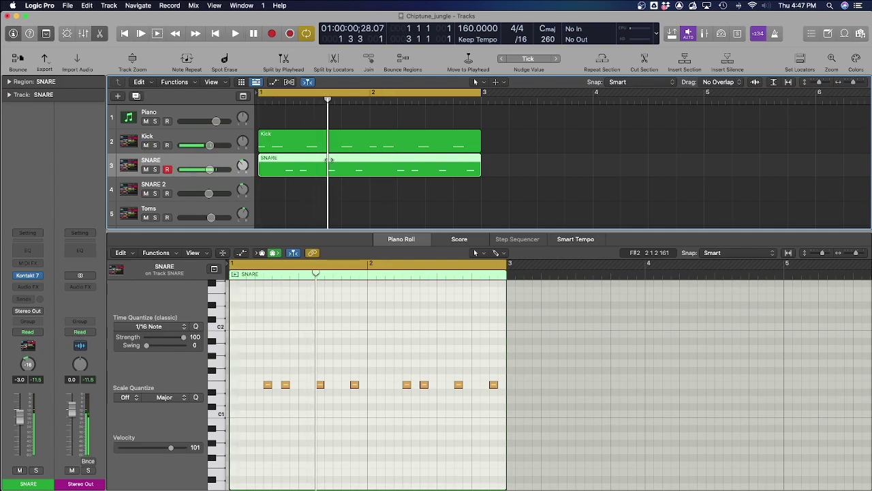
left_click(346, 126, "shift")
key("space")
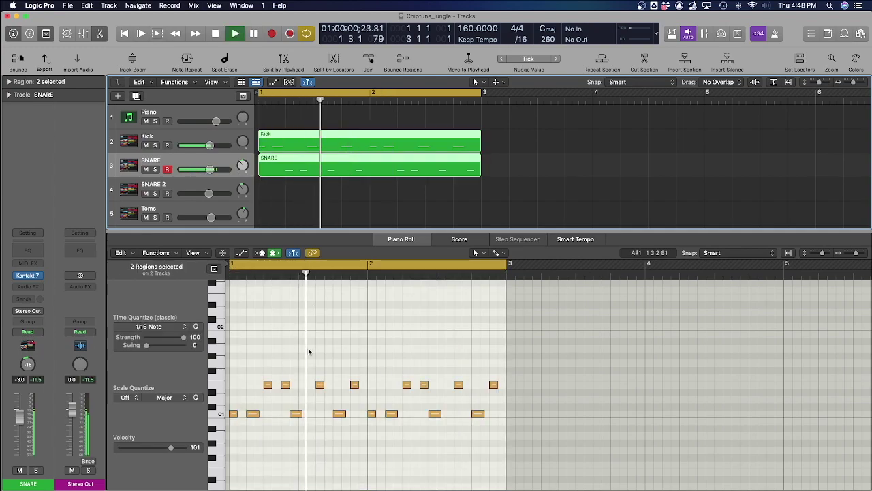
key("space")
left_click(285, 385)
key("Delete")
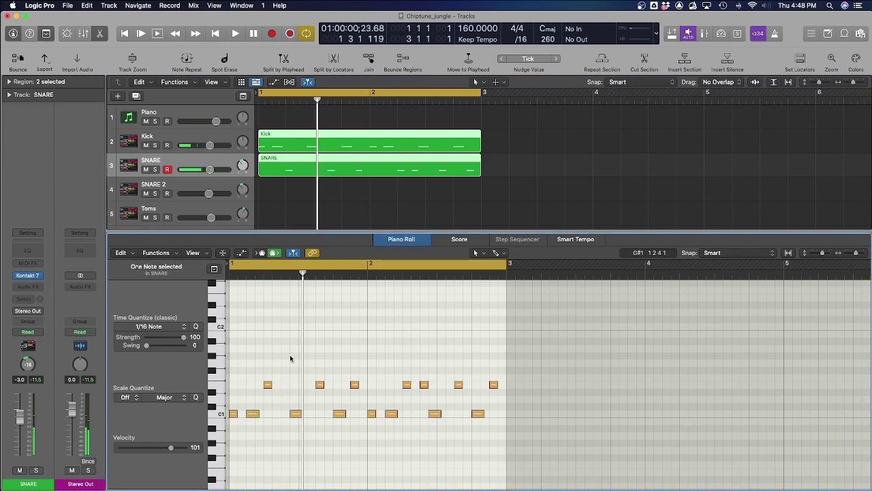
Step: Replace the C1 kick note just before beat 3 of bar 1 with a shorter C1 note on beat 3, and play the result
key("space")
key("space")
left_click(296, 415)
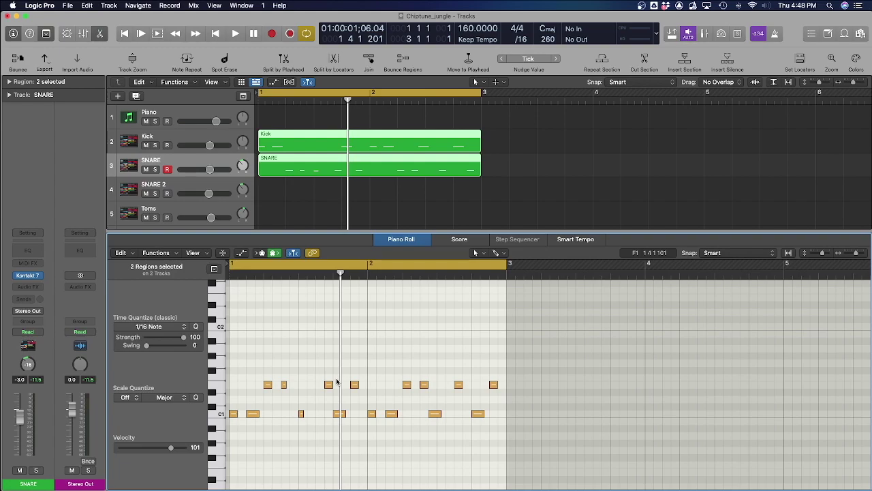
key("space")
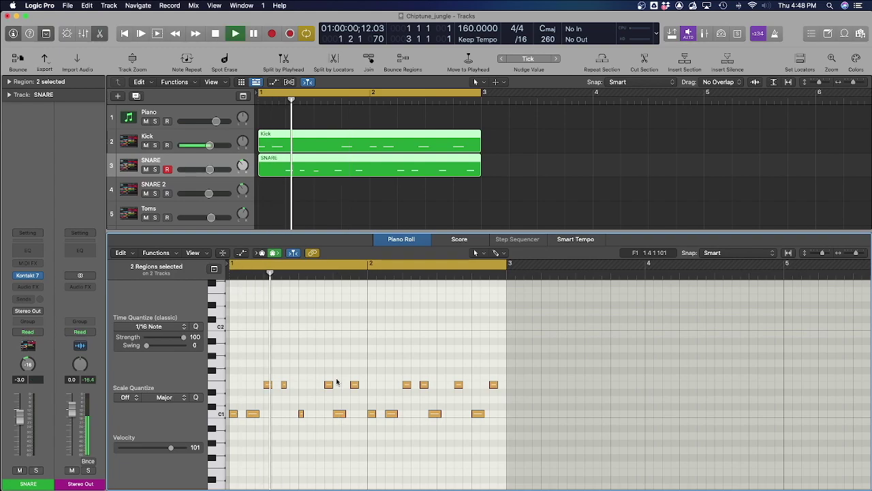
key("space")
Step: Delete all kick and snare notes in bar 2 from both regions and play the loop
left_click_drag(375, 370, 478, 441)
key("Delete")
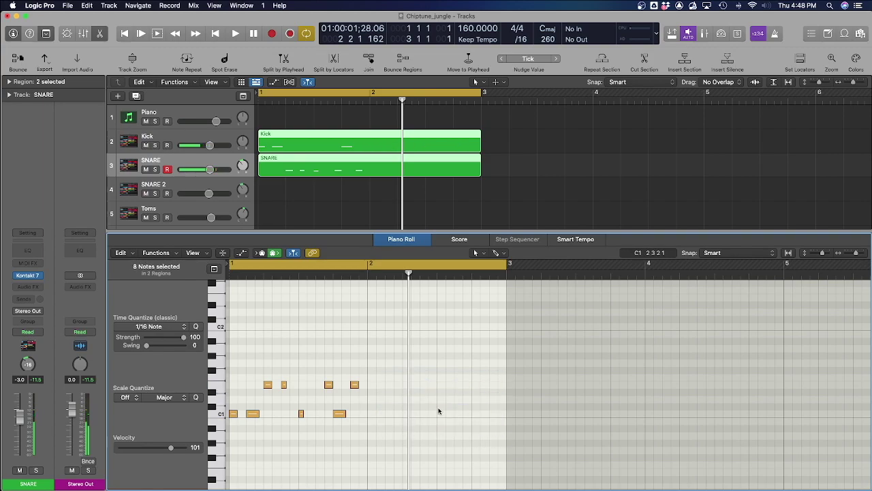
key("space")
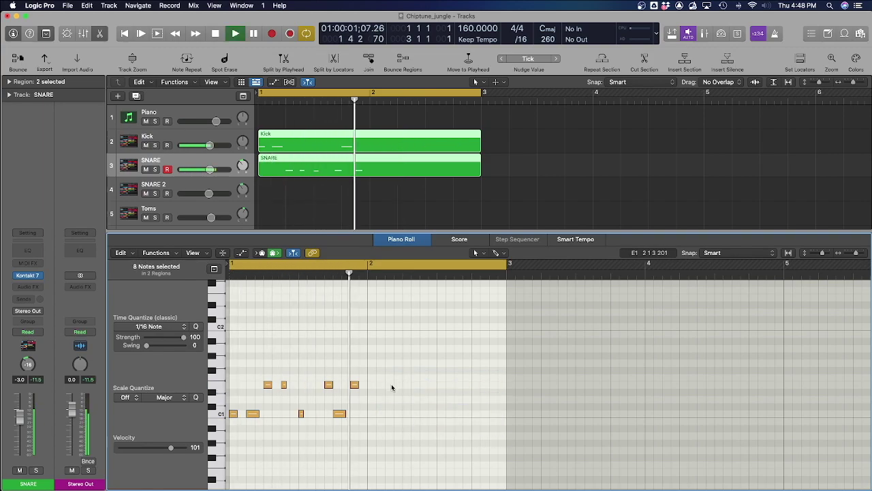
Step: Copy the bar 1 kick and snare notes into bar 2 in the Piano Roll and play the two-bar loop
key("space")
left_click_drag(365, 353, 371, 414)
left_click(366, 432)
key("space")
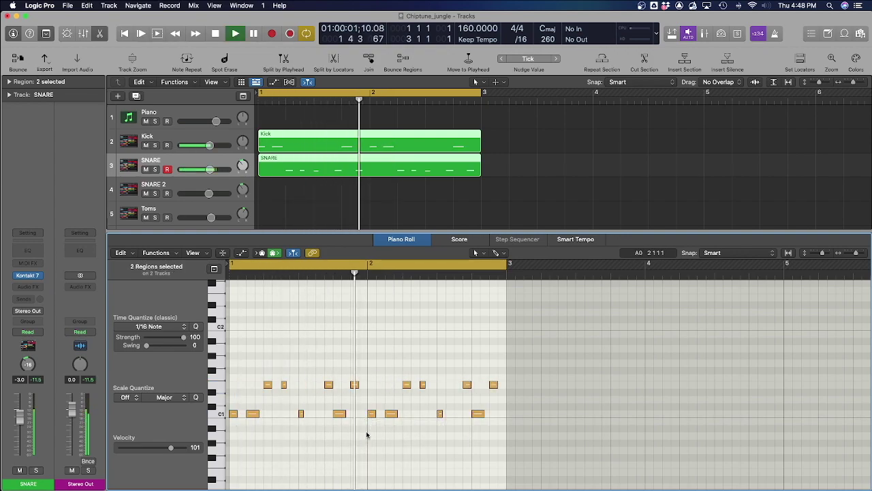
key("space")
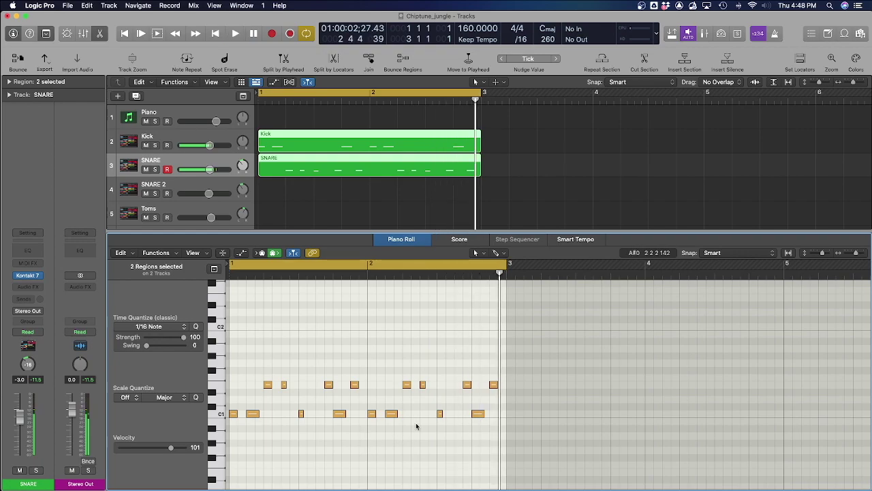
Step: Duplicate the last E1 snare note of bar 2 directly after itself at the end of the bar and play the result
left_click(493, 385)
left_click_drag(493, 385, 499, 411)
key("space")
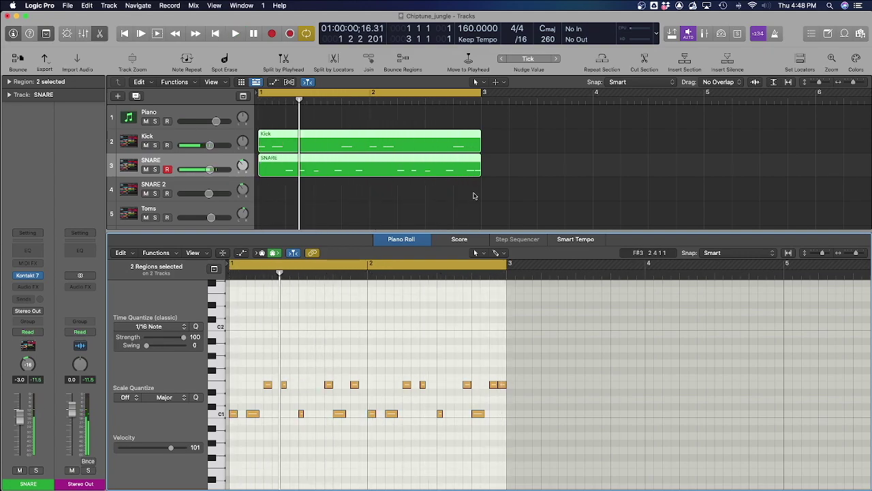
Step: Copy the Kick and SNARE regions to bars 3 and 4 and set the cycle range to cover all four bars
key("super+Left")
left_click_drag(409, 139, 315, 183)
left_click_drag(298, 166, 434, 167)
left_click_drag(577, 138, 368, 177)
left_click(799, 62)
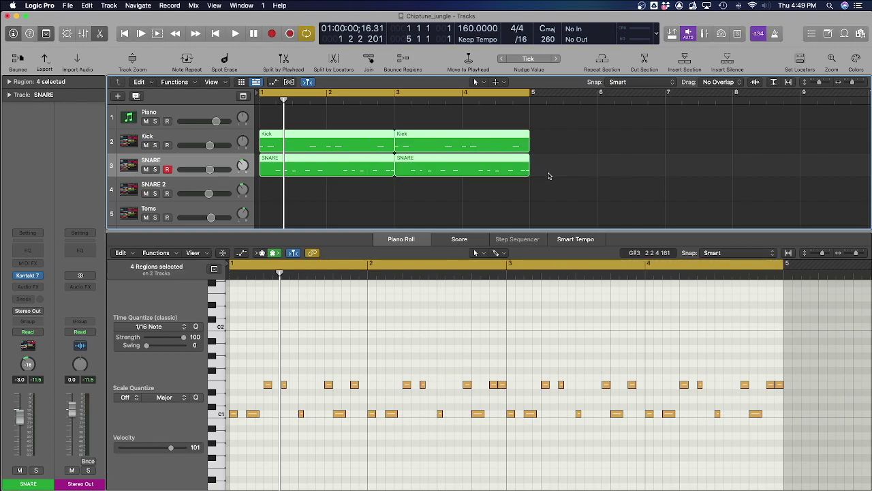
Step: Show all four regions in the Piano Roll and move the first copy's extra E1 snare note from bar 2's end to bar 1's end
key("super+Left")
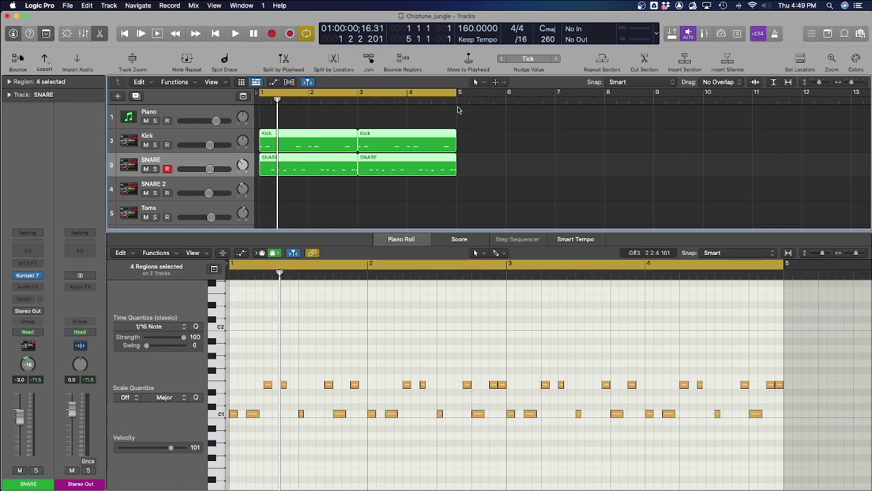
left_click(476, 141)
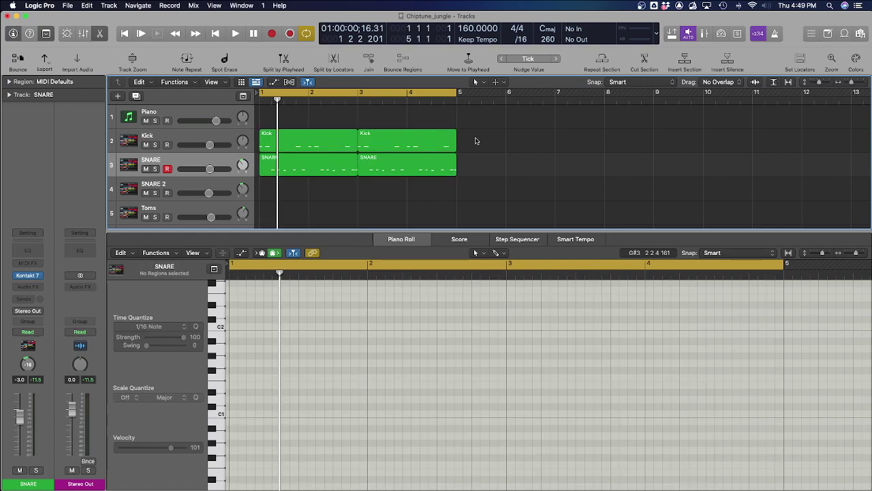
left_click_drag(476, 141, 331, 193)
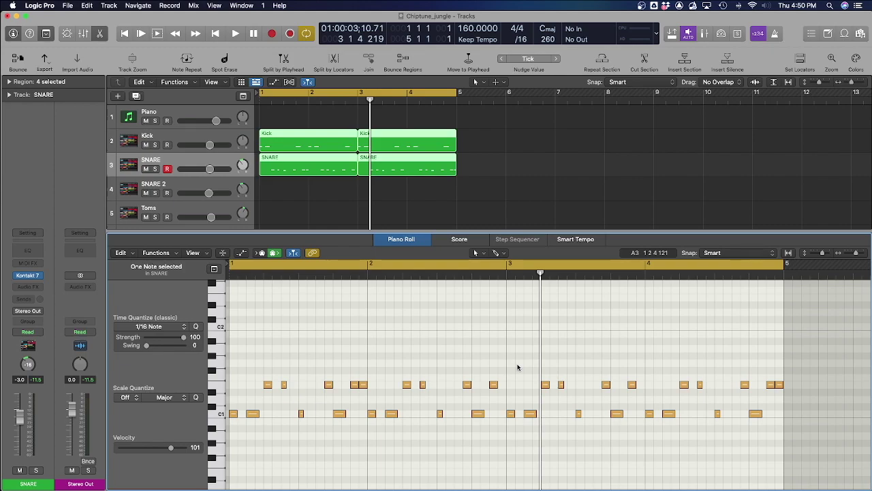
Step: In bar 3, delete the second kick note, move the second and last snare notes one sixteenth later, and play the result
key("space")
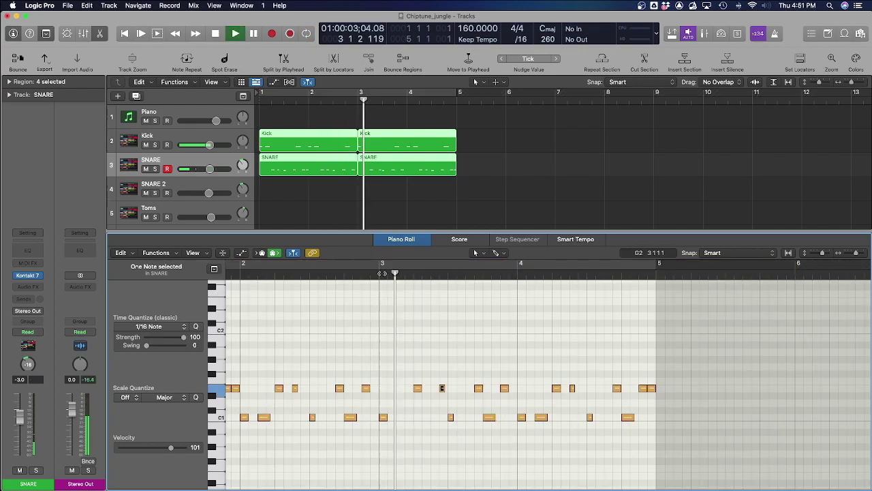
key("space")
left_click(504, 388)
left_click_drag(504, 388, 513, 388)
key("space")
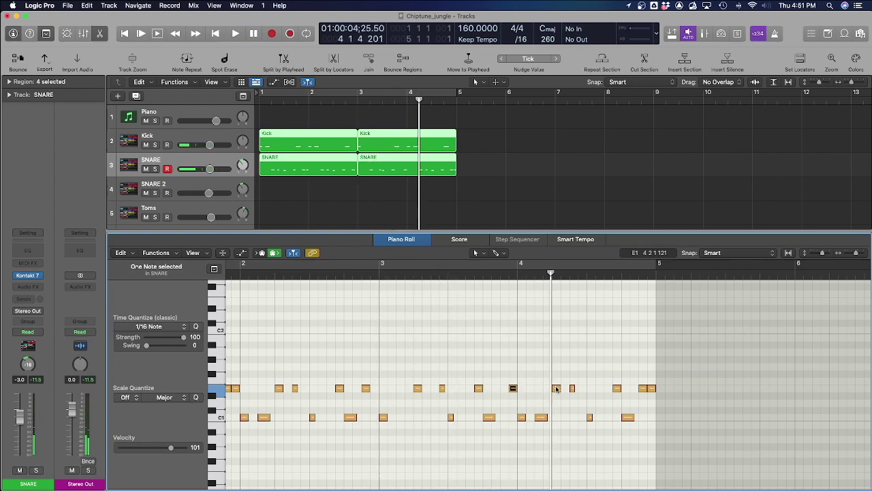
Step: Build a run of four short sixteenth E1 snare notes starting on beat 2 of bar 4 and play from bar 3
left_click(556, 389)
left_click_drag(572, 391, 582, 391)
left_click(378, 274)
key("space")
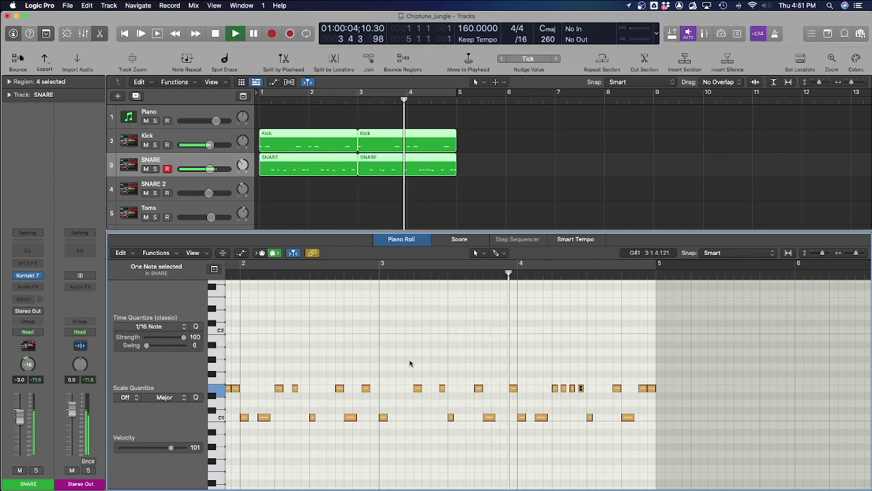
Step: Move the last kick note in bar 4 one sixteenth later and play the four-bar kick and snare loop
key("space")
left_click(631, 417)
left_click_drag(631, 417, 640, 417)
key("space")
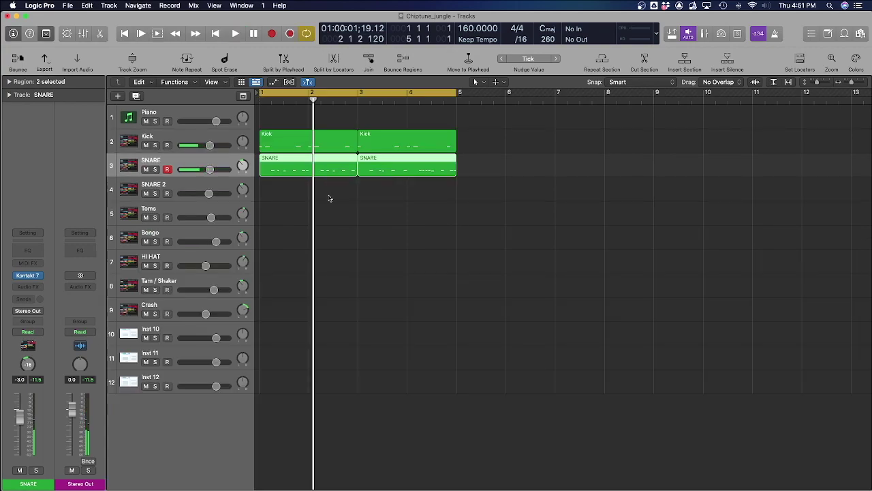
left_click(328, 197)
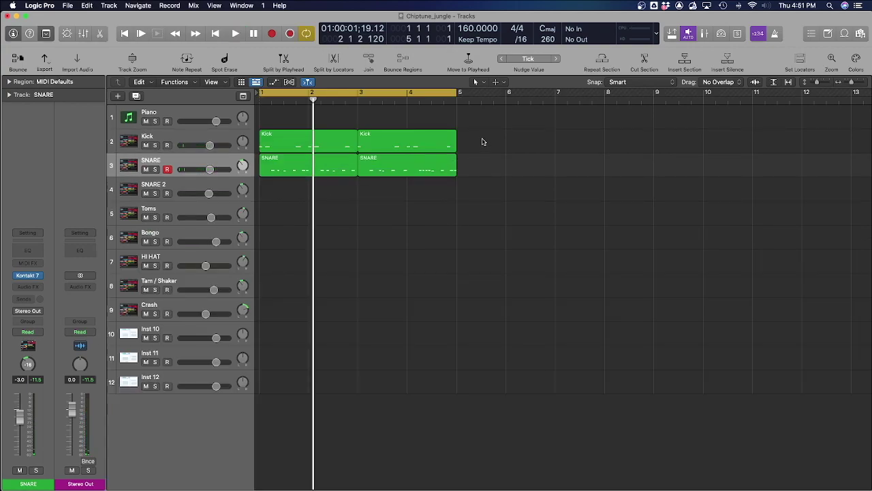
left_click(455, 104)
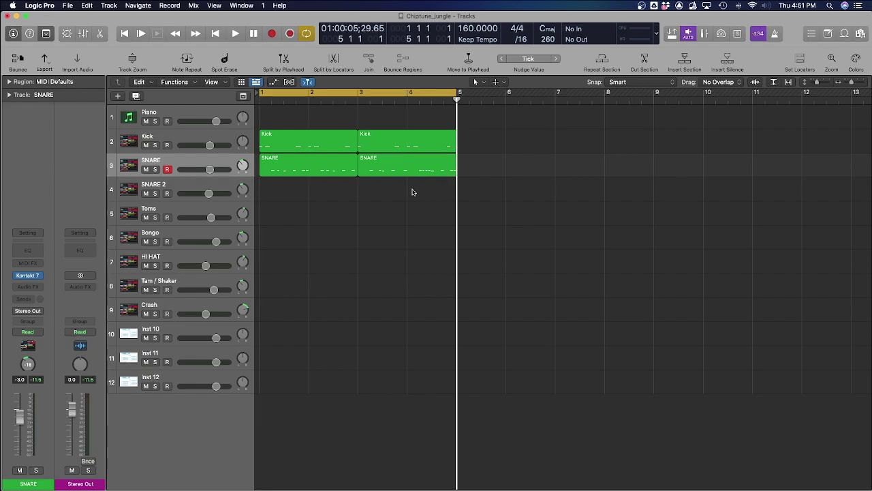
key("space")
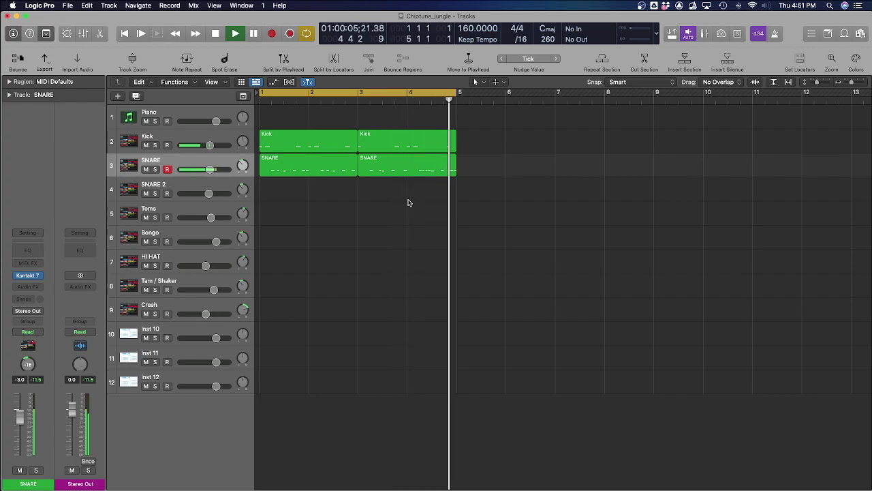
key("space")
Step: Create an empty MIDI region on the SNARE 2 track at bar 1, extend it to two bars and open it in the Piano Roll
key("Down")
right_click(275, 190)
left_click(307, 194)
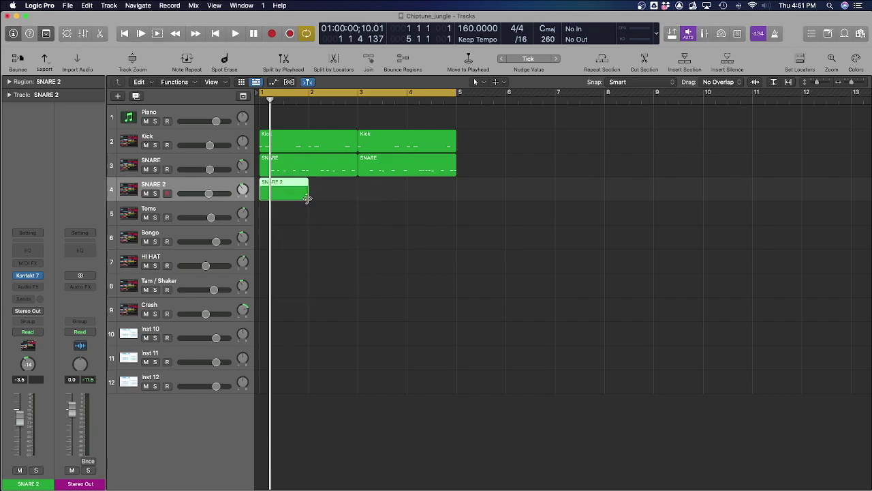
left_click_drag(308, 198, 357, 206)
double_click(334, 194)
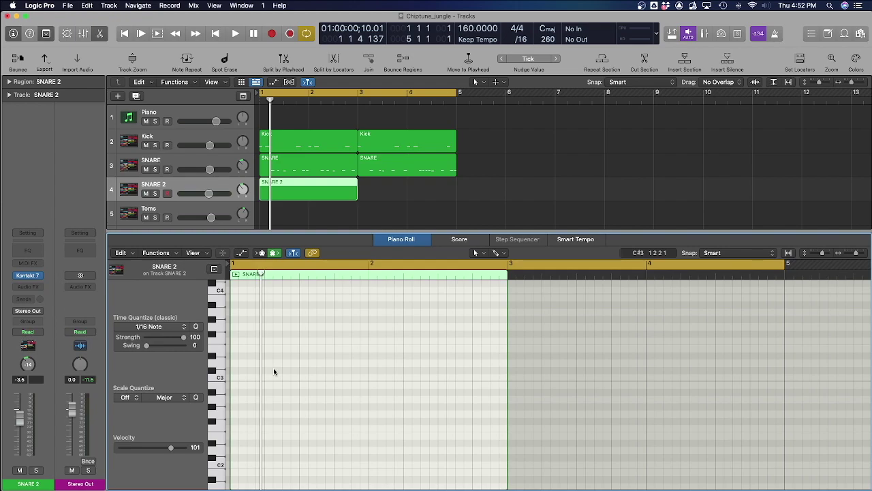
Step: Add a C#3 note to the SNARE 2 region on the second sixteenth of beat 2 in bar 1, with the SNARE region also shown
left_click(330, 163)
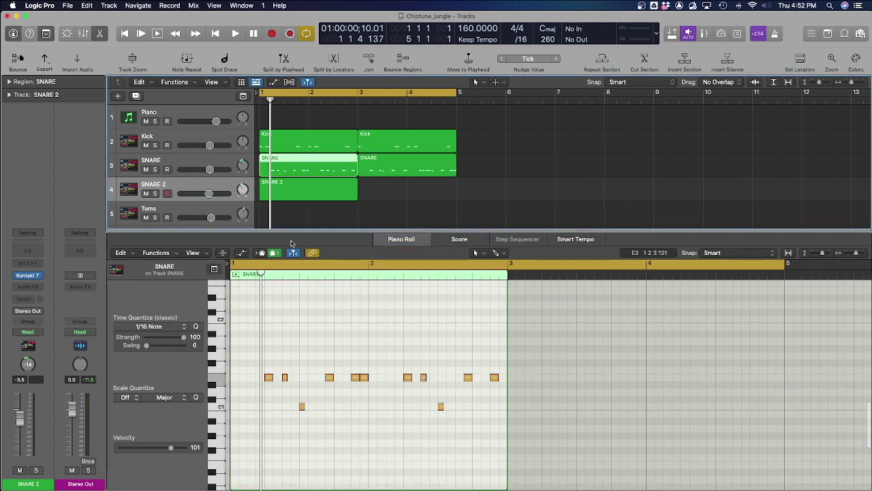
left_click(293, 195)
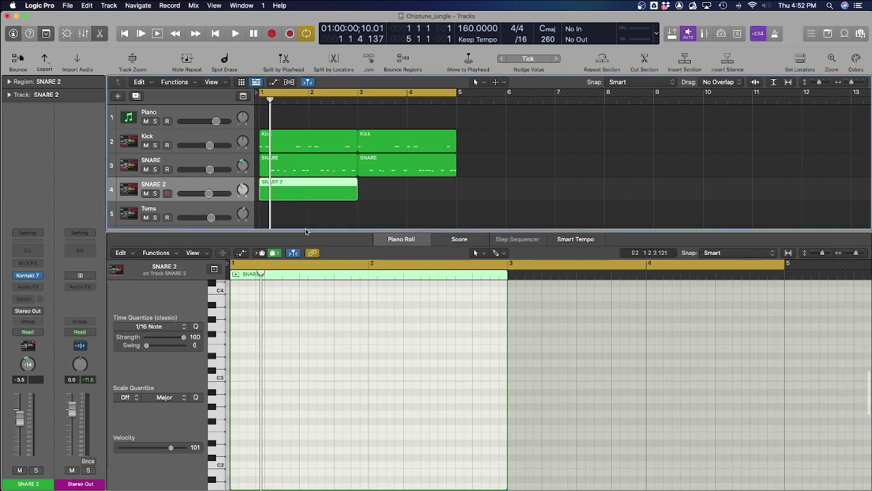
left_click(235, 372, "super")
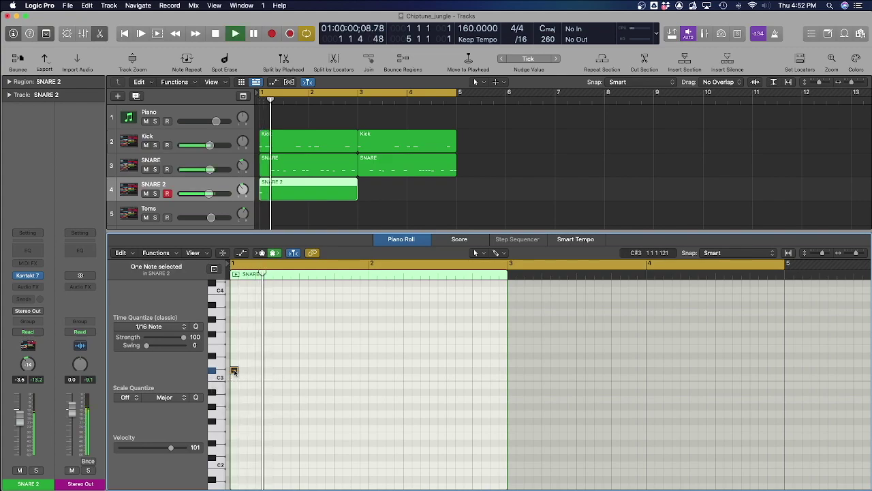
left_click_drag(234, 372, 251, 371)
left_click(242, 371)
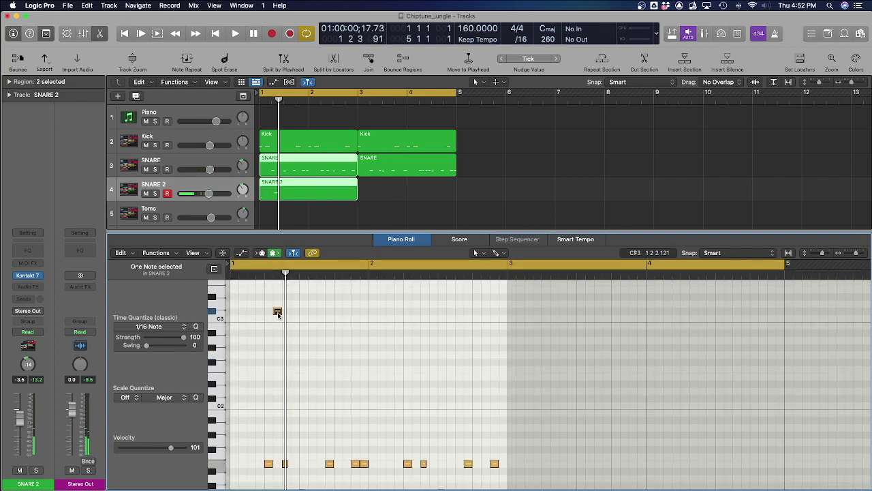
Step: Lower the C#3 note's velocity to 81 and copy the note to the fourth sixteenth of beat 2 in bar 1
key("space")
key("space")
left_click_drag(278, 313, 279, 334)
key("space")
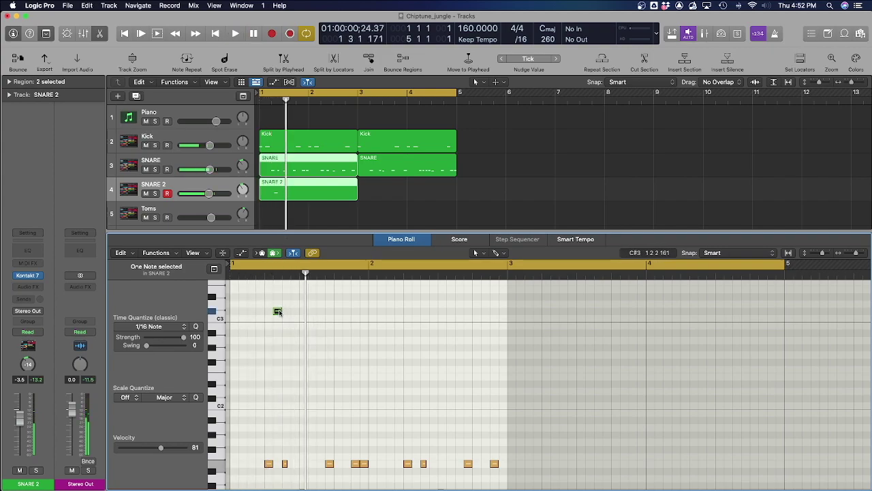
left_click_drag(278, 312, 295, 312)
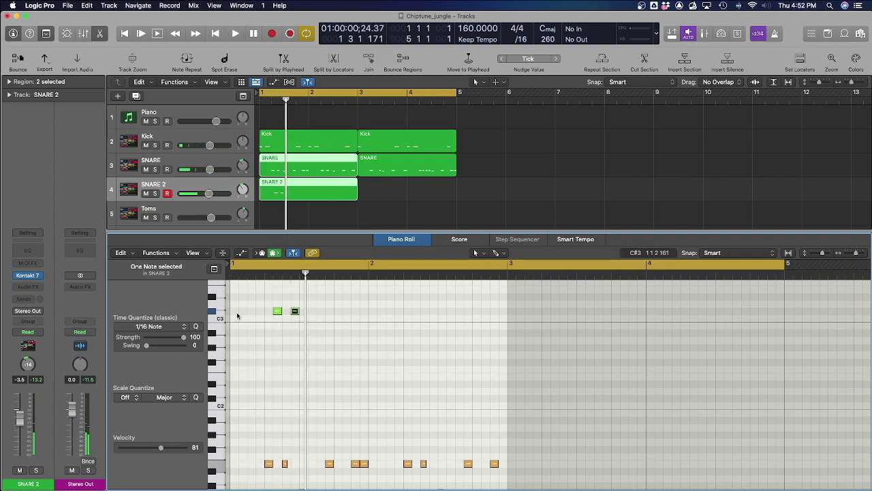
Step: Play the loop with the SNARE 2 track's Kontakt instrument open, and close the instrument window
mouse_move(33, 279)
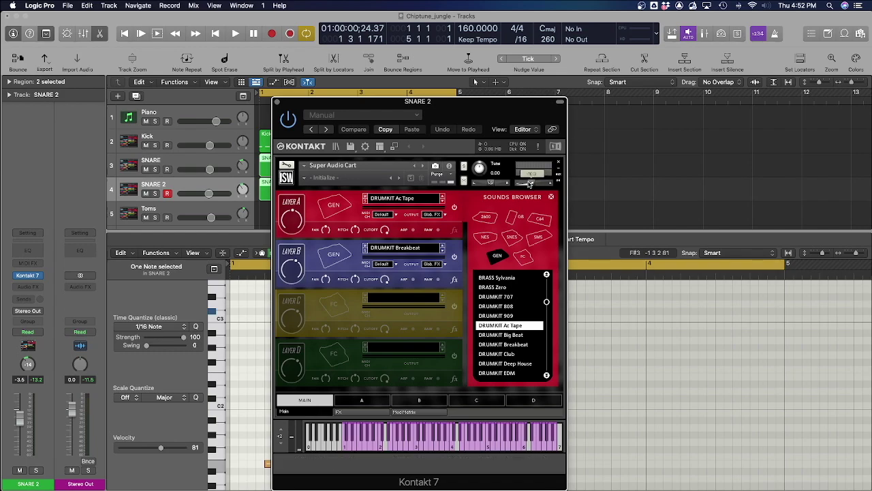
key("space")
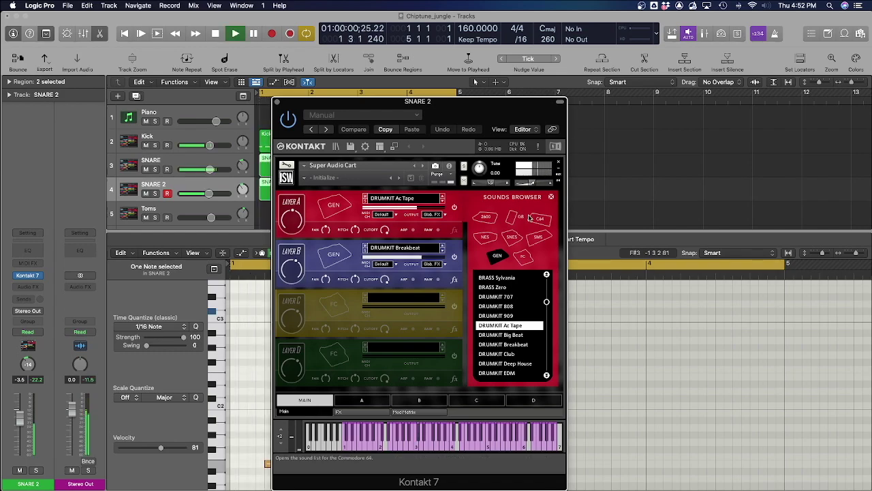
key("super+w")
Step: With the first SNARE and SNARE 2 regions shown, copy C#3 notes to the first two sixteenths of bar 1's beat 4 and play
left_click(339, 211)
left_click(301, 195)
left_click(304, 168, "shift")
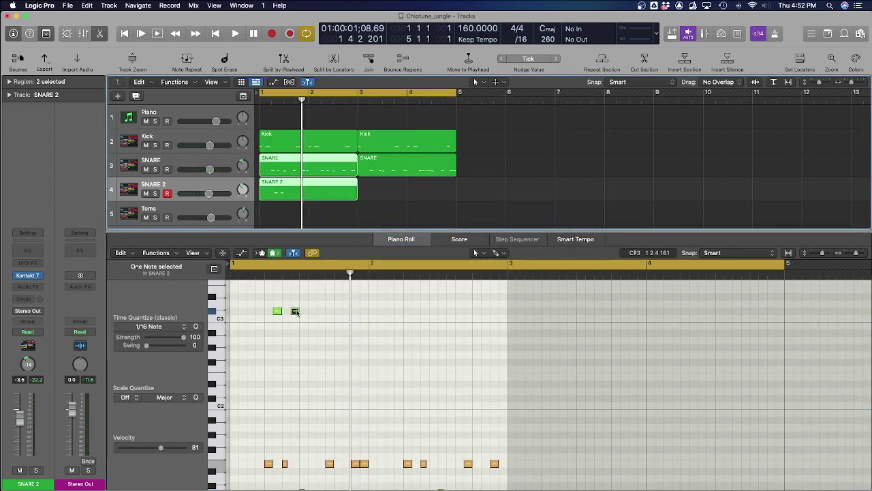
left_click_drag(296, 312, 347, 314)
left_click_drag(357, 316, 298, 314)
left_click(304, 315)
left_click(317, 336)
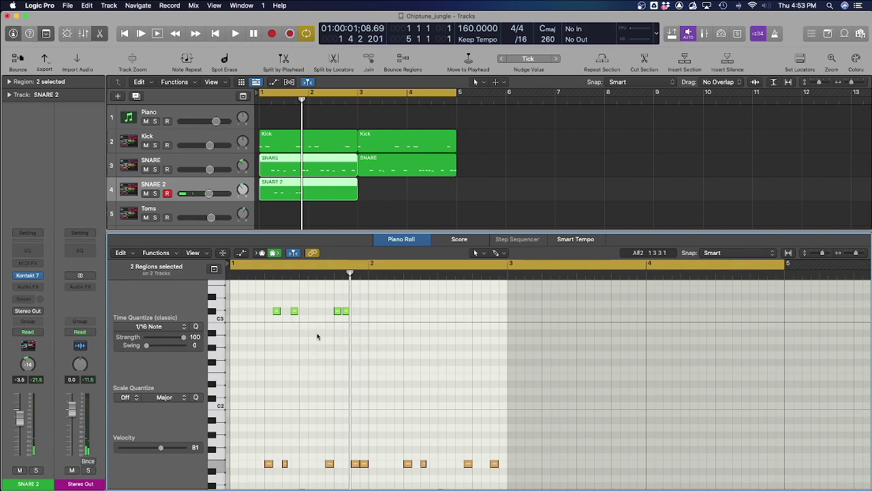
key("space")
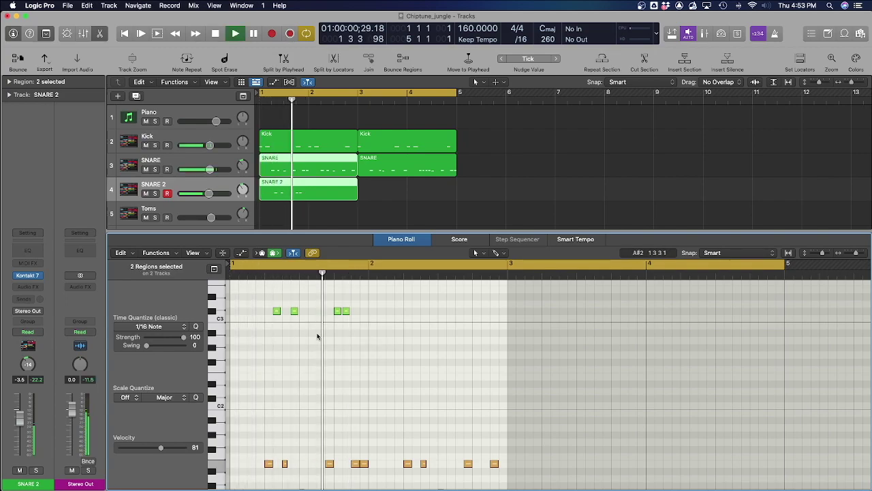
Step: Add more C#3 ghost notes from beat 3 of bar 1 through beat 3 of bar 2, adjust their velocities, and play the pattern
left_click_drag(351, 316, 399, 313)
left_click(381, 312)
key("Return")
left_click(390, 301)
left_click(383, 277)
left_click_drag(384, 276, 305, 292)
left_click(277, 310)
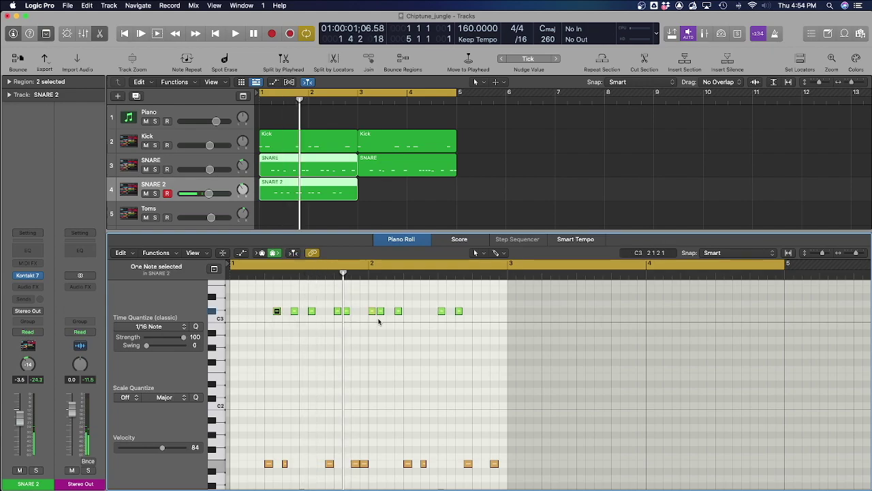
left_click(357, 302)
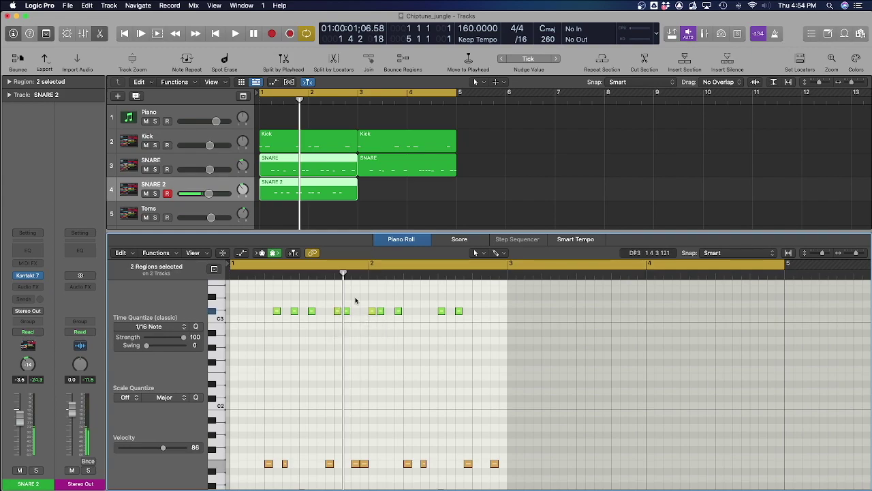
key("space")
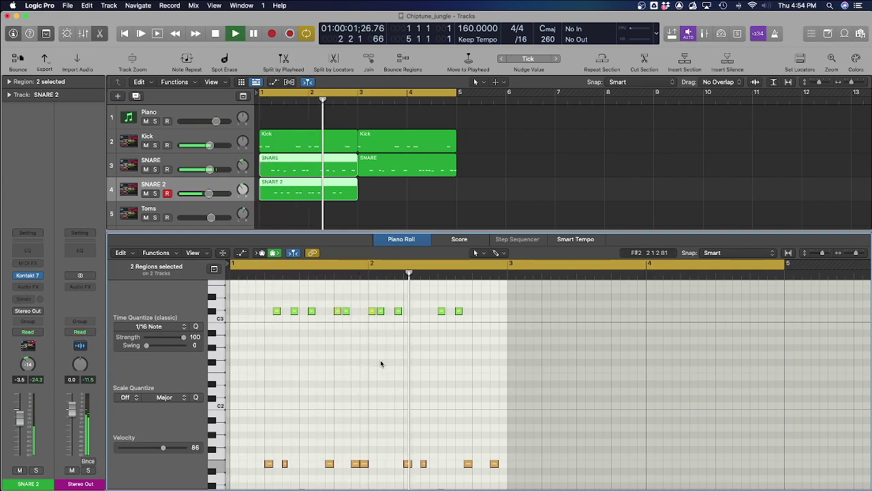
Step: Paste C#3 notes onto the second and fourth sixteenths of beat 4 in bar 2 and play the result
key("space")
key("super+v")
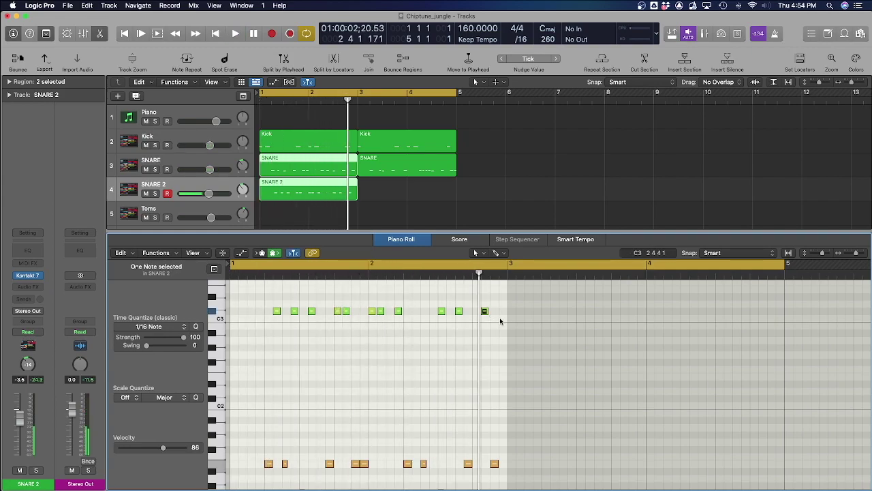
key("space")
left_click_drag(503, 311, 501, 320)
left_click(501, 325)
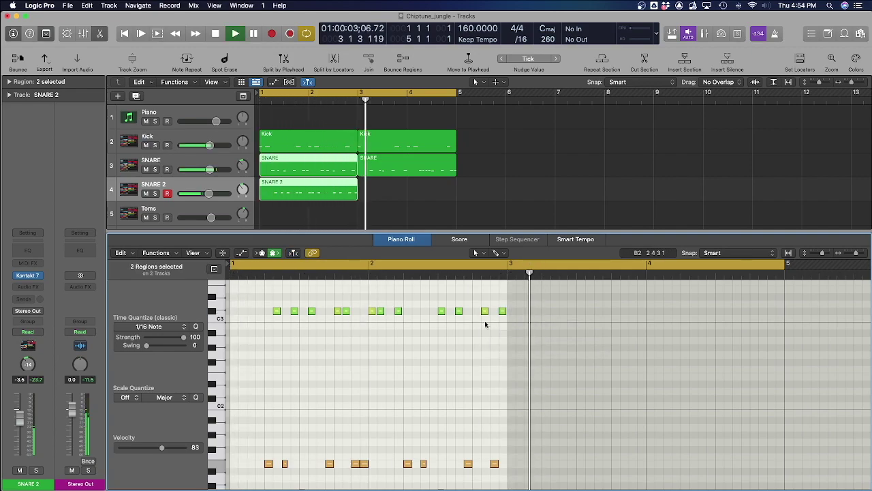
Step: Copy the SNARE 2 region to bar 3, moving bar 3's second C#3 note one sixteenth earlier and its fifth one sixteenth later
left_click(388, 169)
left_click_drag(316, 190, 412, 196)
left_click(633, 305)
key("space")
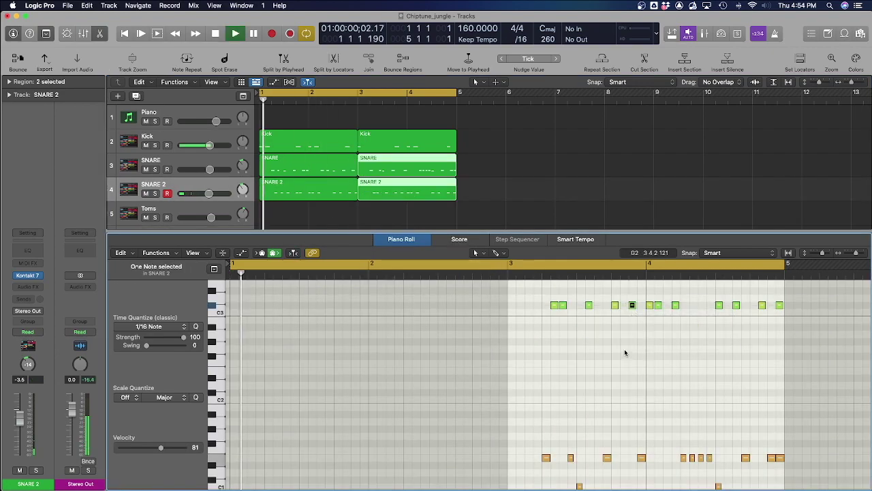
Step: Set the cycle range to bars 3 and 4 and review the SNARE and SNARE 2 notes while the loop plays
left_click_drag(469, 167, 436, 191)
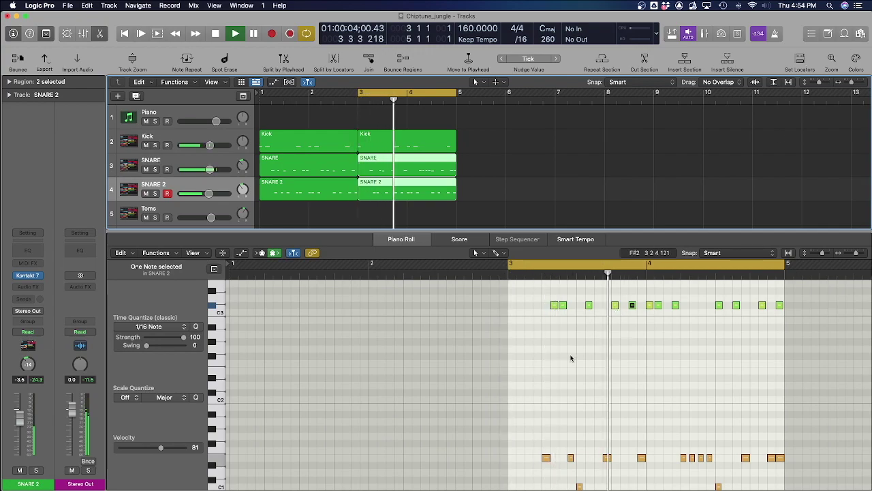
scroll(566, 357, "down", 2)
scroll(566, 356, "down", 2)
scroll(633, 379, "up", 3)
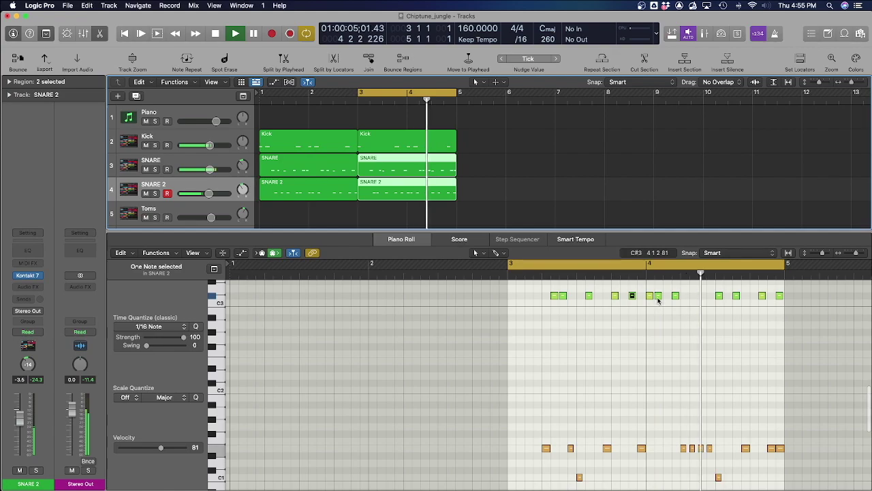
Step: Move the C#3 ghost note just after bar 4's downbeat one sixteenth later and extend the cycle range to bars 1 through 4
left_click_drag(658, 296, 667, 296)
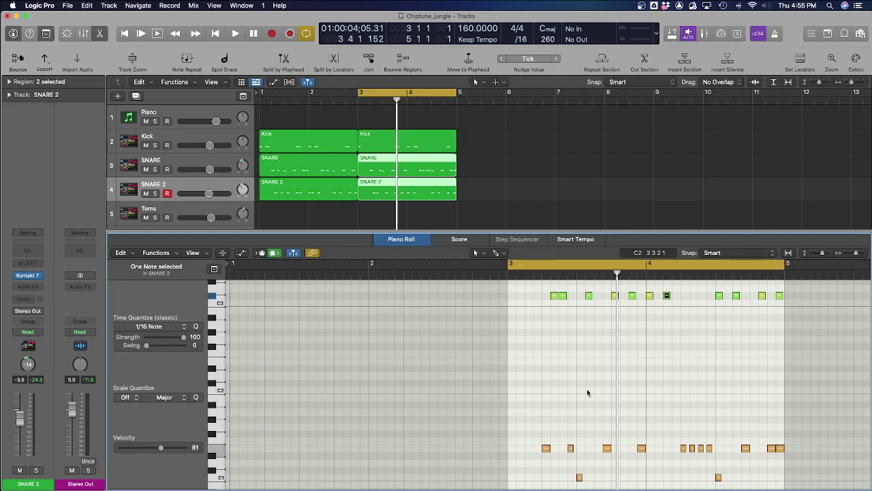
key("space")
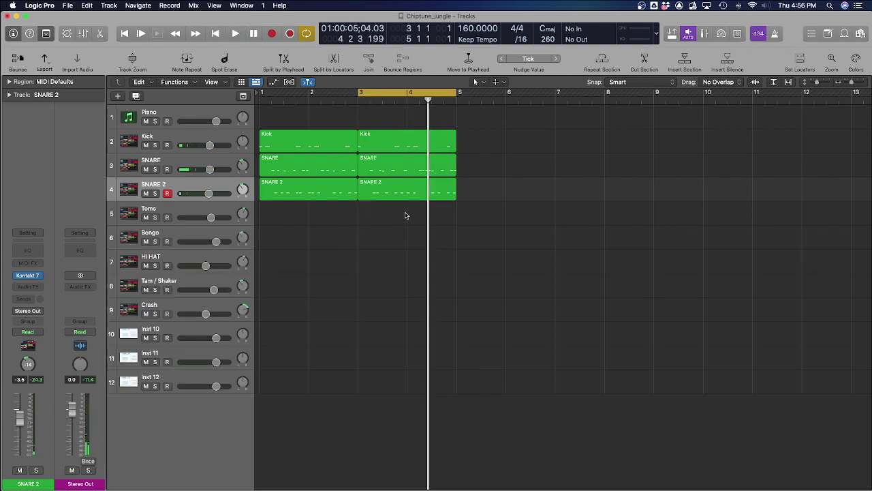
left_click_drag(356, 95, 261, 95)
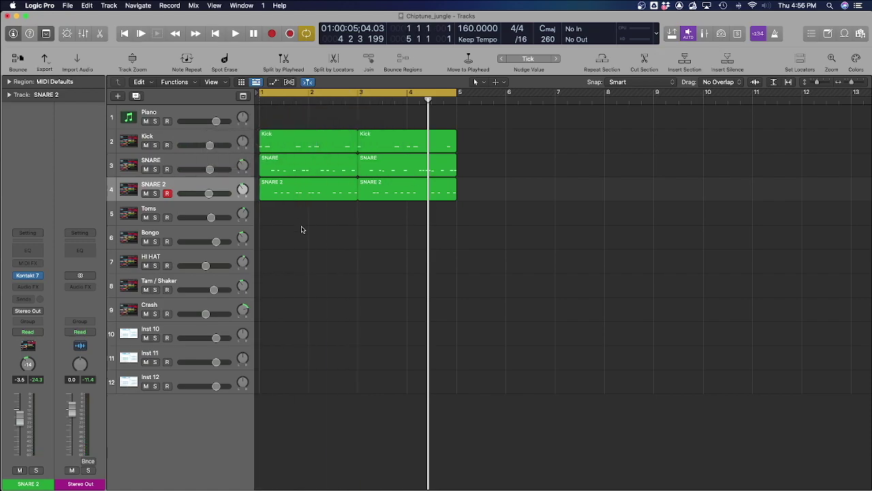
Step: Create a one-bar HI HAT region at bar 1 and place sixteenth-long A#1 notes on its first seven eighths
left_click(203, 259)
left_click_drag(326, 216, 382, 177)
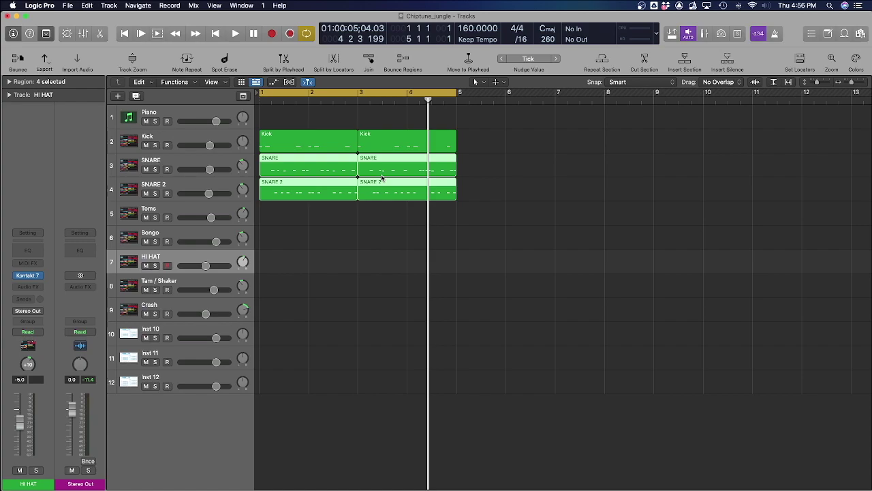
left_click(414, 278)
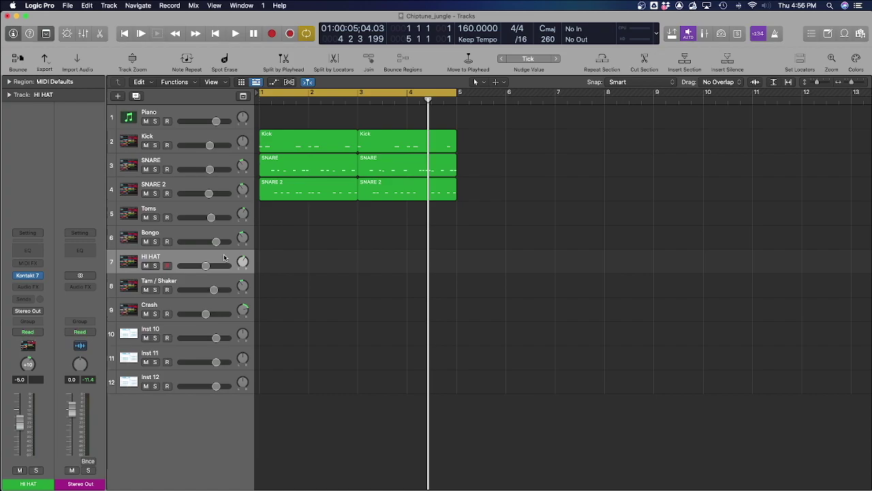
left_click_drag(261, 446, 236, 447)
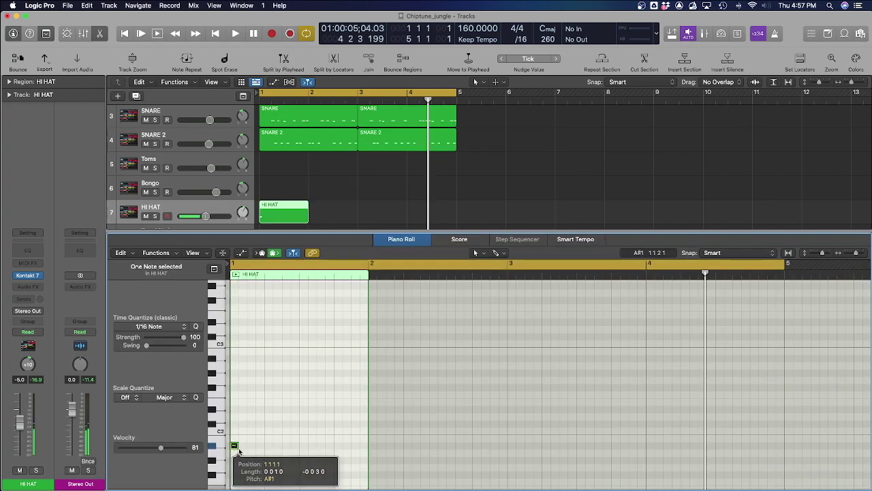
key("space")
key("space")
left_click_drag(236, 448, 336, 448)
left_click(320, 450)
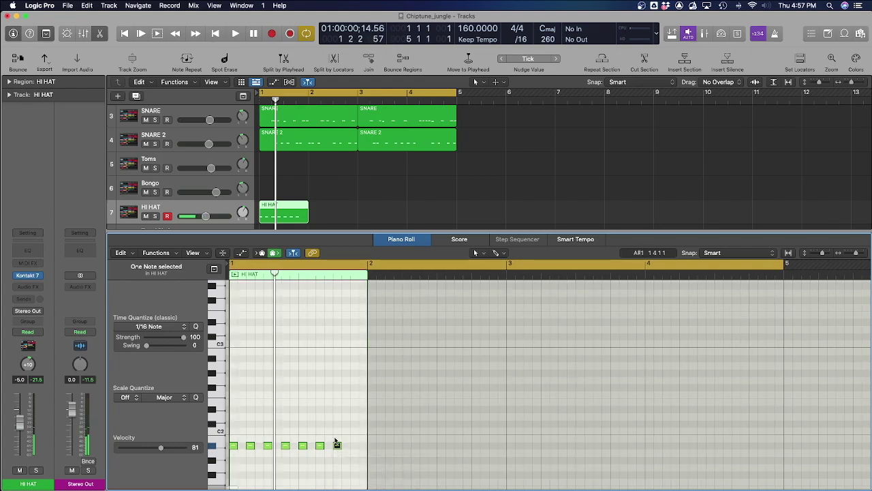
Step: Copy the HI HAT region to bar 2, add an A#1 note on the last eighth of both bars, and play the pattern
scroll(335, 409, "up", 4)
scroll(358, 410, "left", 3)
scroll(358, 410, "down", 1)
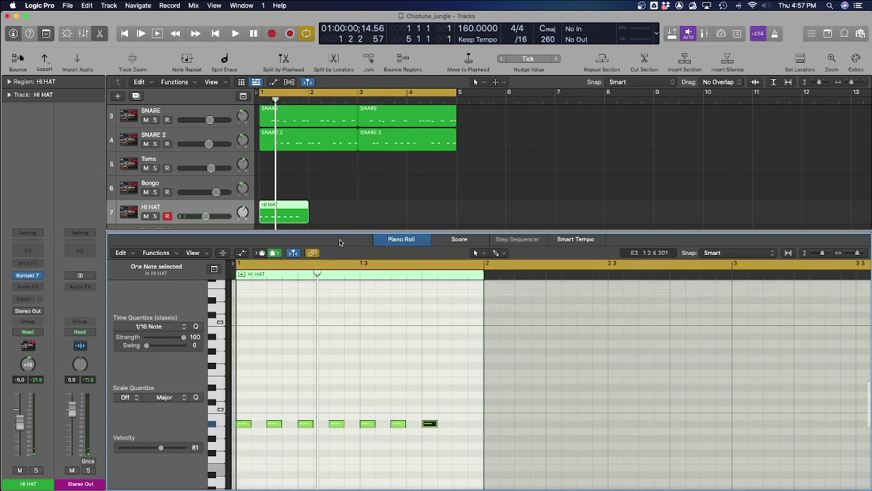
left_click_drag(307, 205, 350, 218)
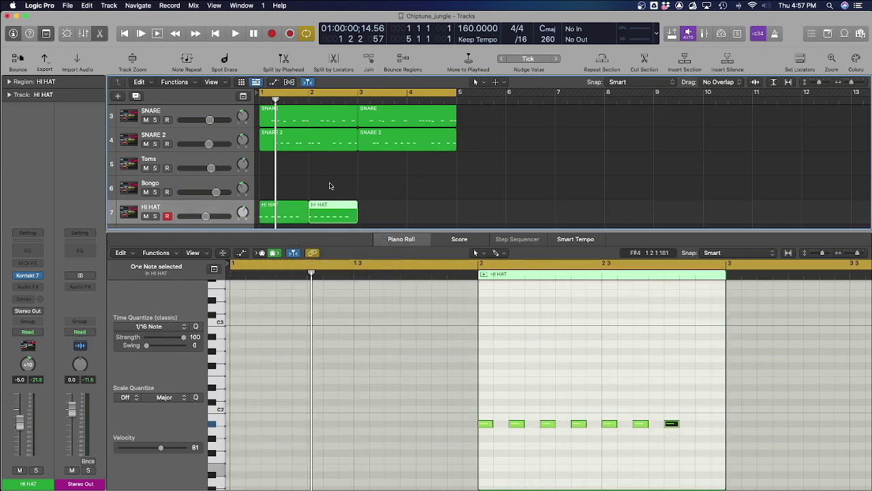
left_click_drag(329, 185, 273, 219)
left_click(424, 424)
left_click_drag(424, 424, 702, 426)
key("space")
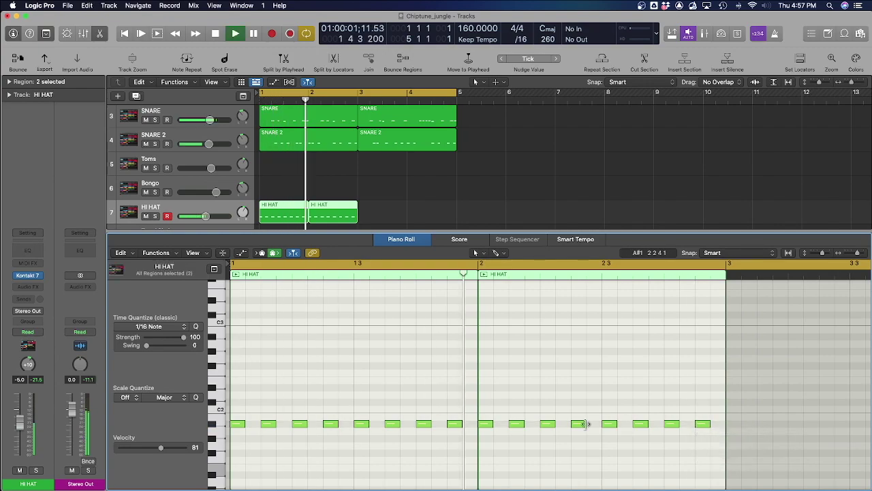
Step: Set the cycle range to bars 1 and 2 around the HI HAT regions and play the loop
left_click_drag(440, 212, 300, 213)
left_click(798, 59)
key("space")
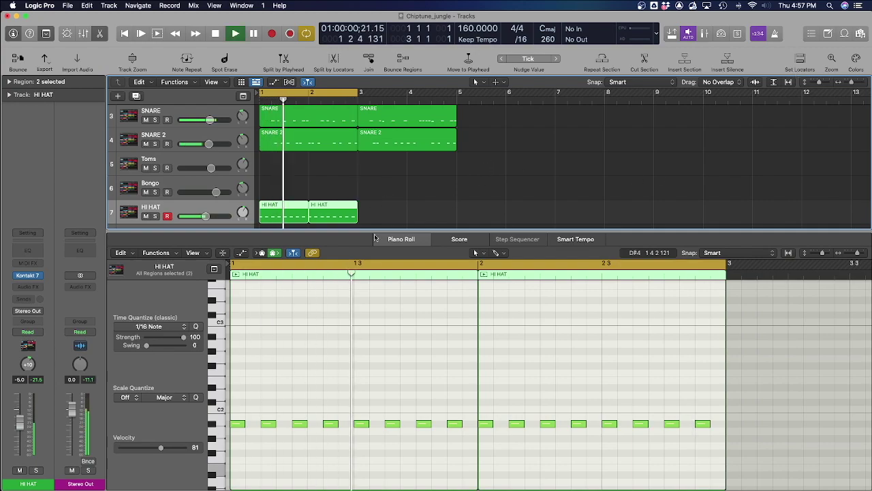
Step: Add A#1 notes on bar 1's fourth sixteenth of beat 1 and second and fourth sixteenths of beat 4, then play
left_click(278, 430)
mouse_move(271, 427)
left_mouse_down()
mouse_move(260, 422)
mouse_move(281, 427)
left_mouse_up()
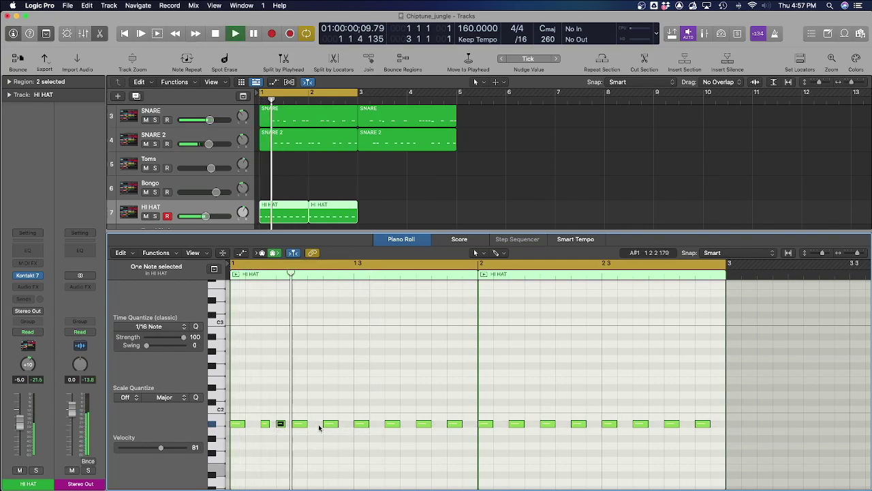
left_click_drag(429, 424, 469, 425)
left_click(455, 447)
key("space")
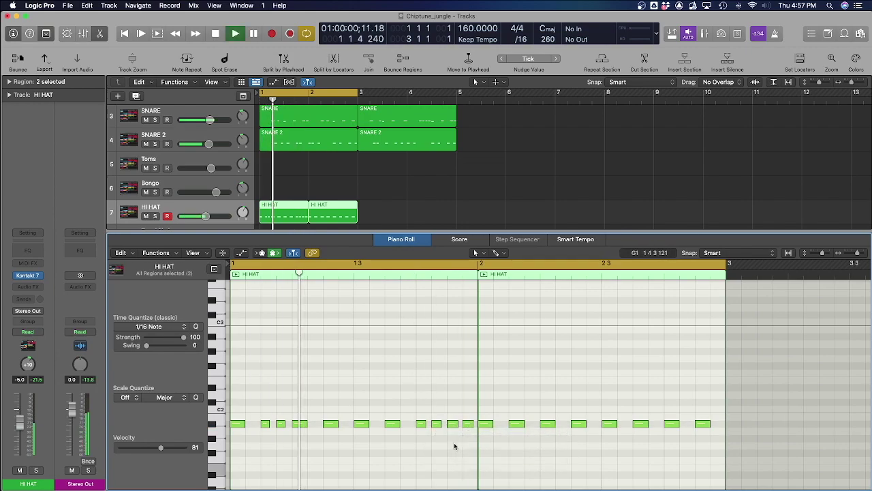
key("space")
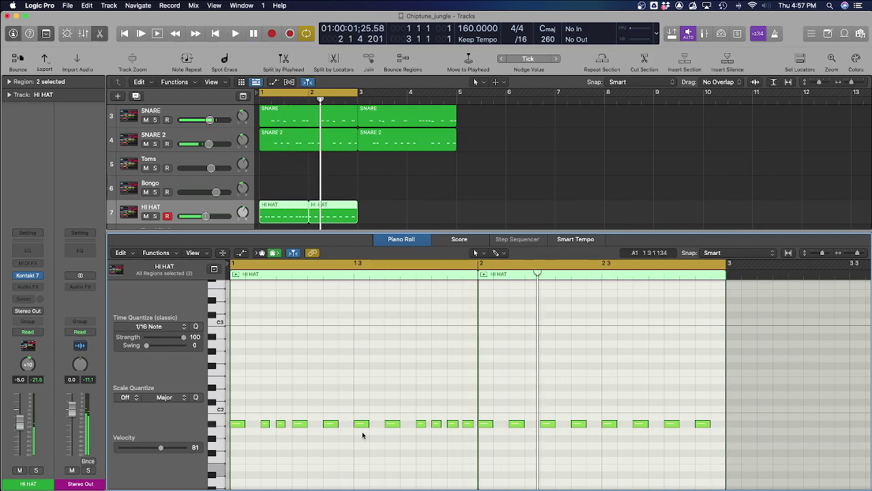
Step: Move bar 1's beat 3 hi-hat note one sixteenth later and vary the note lengths, shortening the beat 4 notes
left_click_drag(369, 424, 374, 424)
key("space")
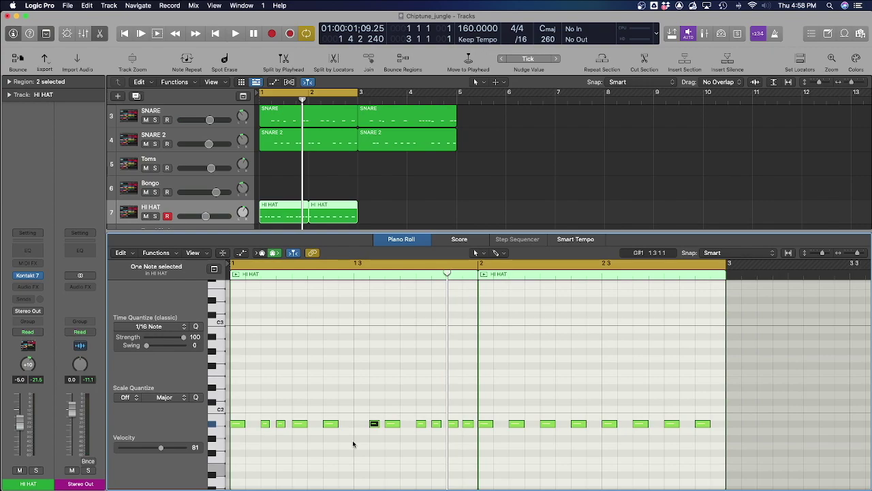
left_click(353, 444)
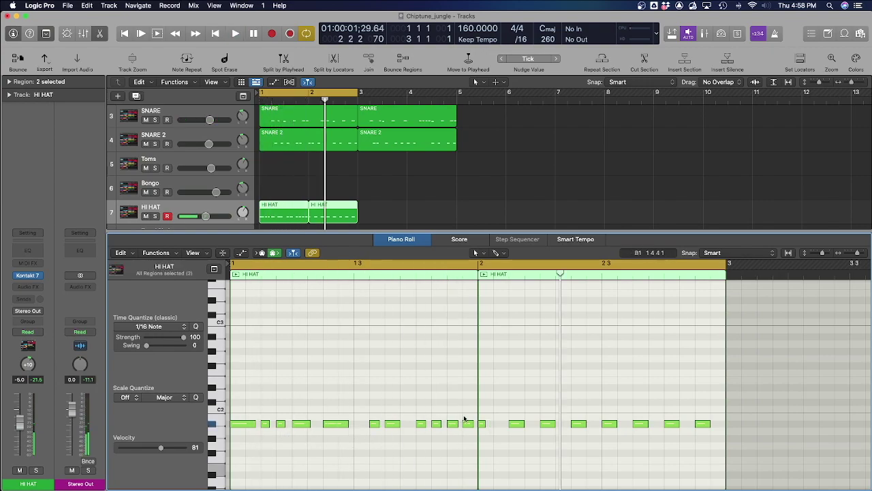
mouse_move(422, 429)
left_mouse_down()
mouse_move(468, 425)
mouse_move(420, 423)
left_mouse_up()
left_click(443, 434)
left_click(423, 431)
left_click(434, 442)
key("space")
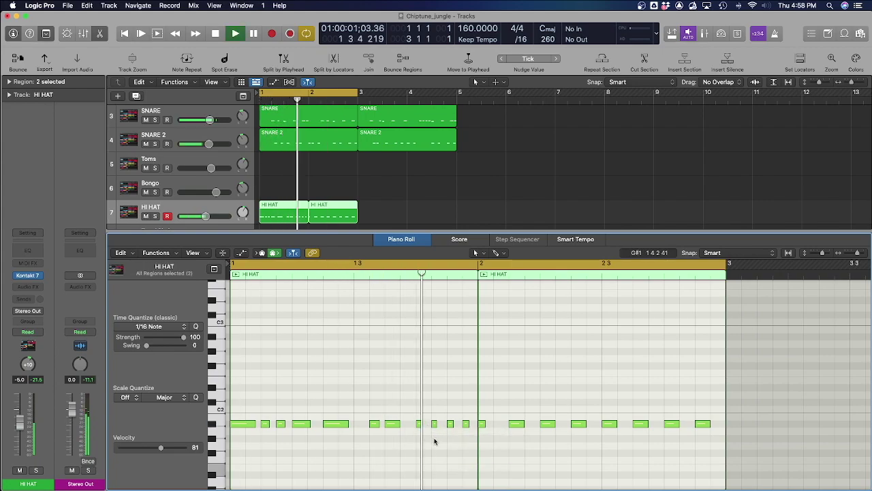
key("space")
Step: Vary the hi-hat rhythm in bar 2 by editing the A#1 notes from the second half of beat 1 through beat 3
left_click(518, 424)
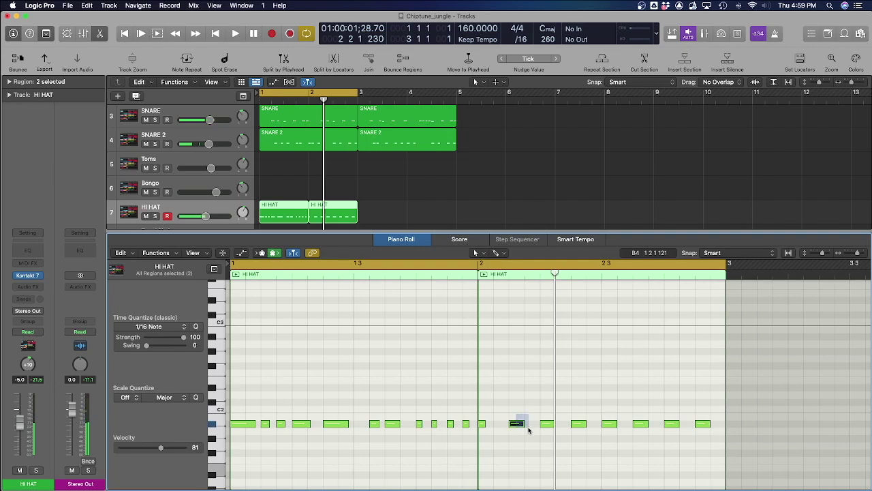
left_click_drag(522, 424, 614, 426)
left_click(554, 435)
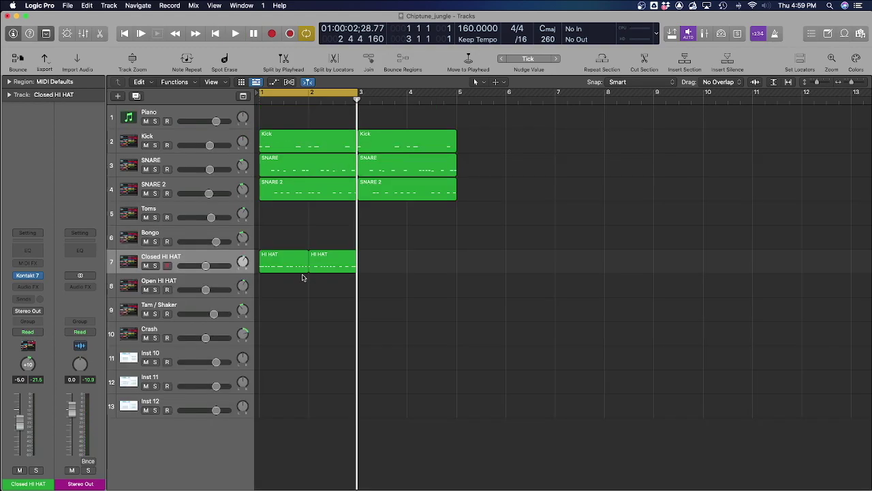
Step: Create an Open HI HAT region covering only the last eighth of bar 1 and fill it with one D#2 note
right_click(304, 277)
left_click(339, 279)
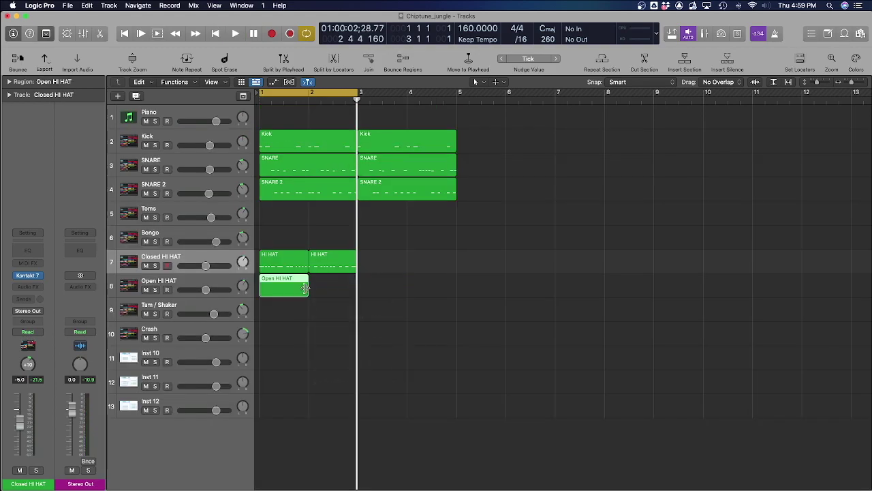
left_click_drag(263, 292, 304, 290)
double_click(303, 289)
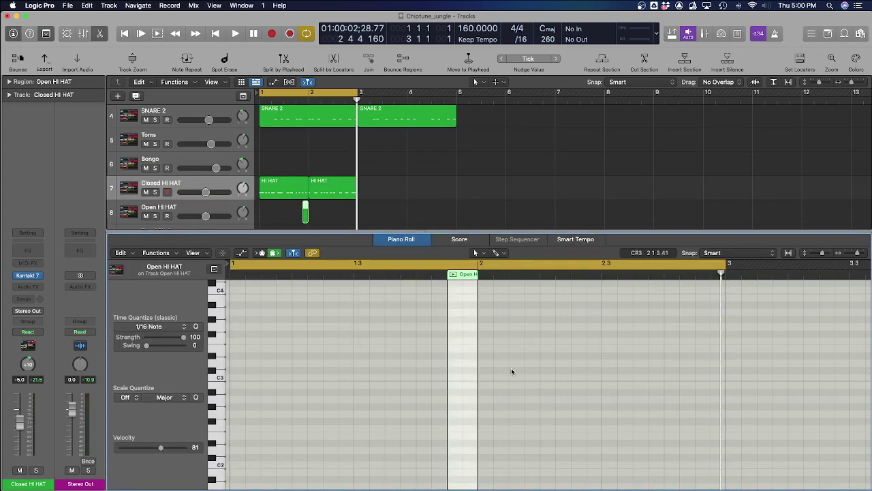
left_click_drag(456, 355, 456, 444)
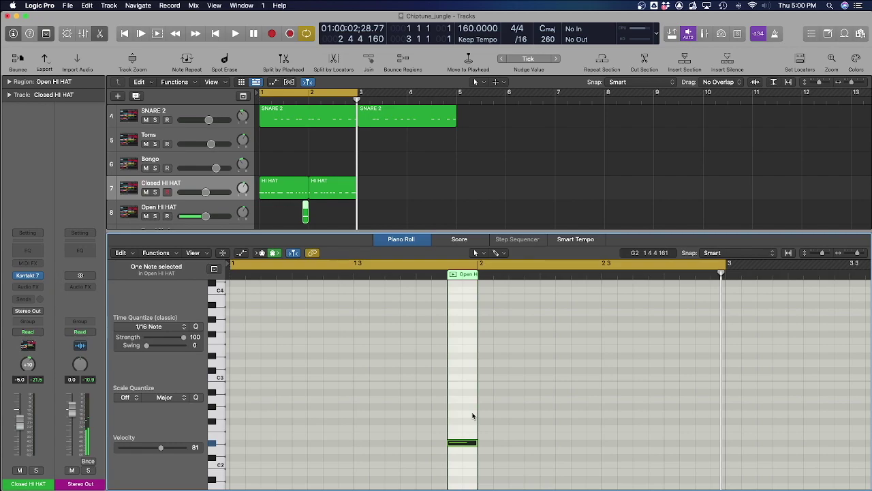
key("e")
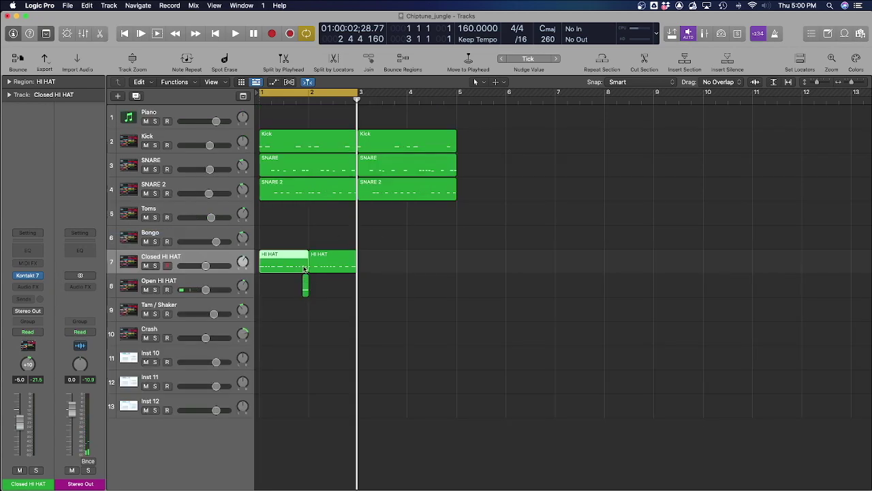
Step: Delete the two closed hi-hat notes beneath the open hi-hat at the end of bar 1 and play the result
key("e")
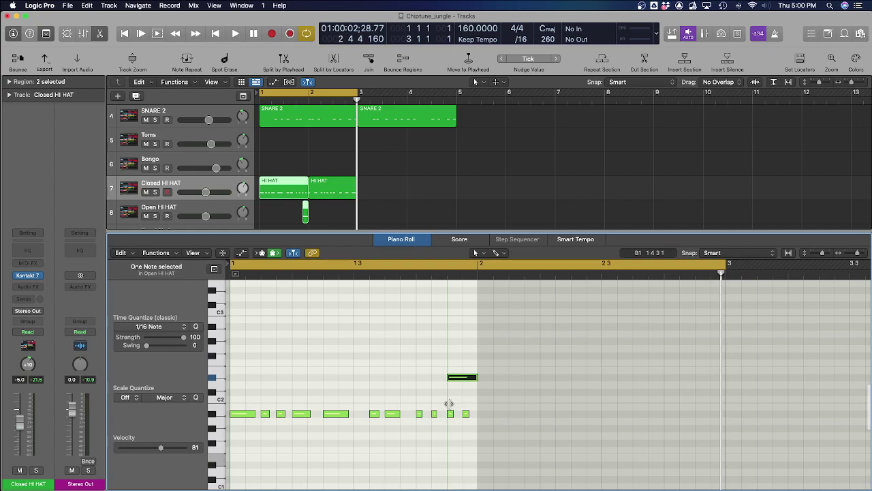
left_click(451, 411)
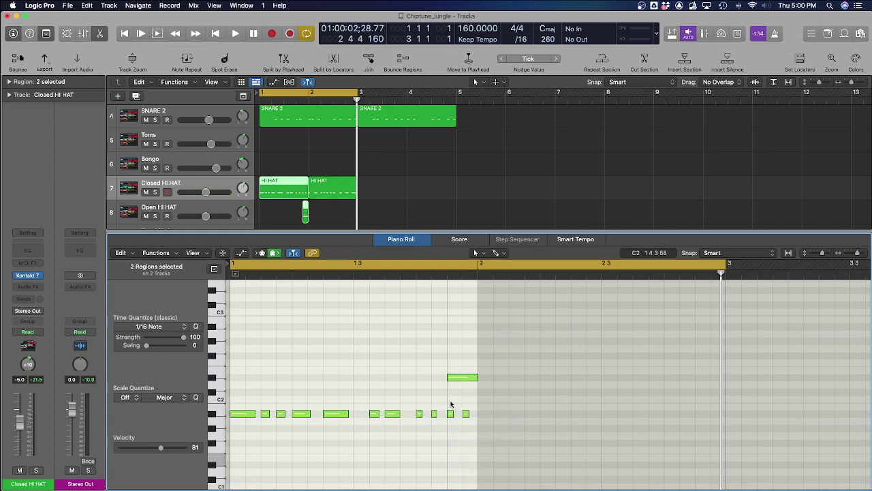
left_click_drag(456, 437, 469, 434)
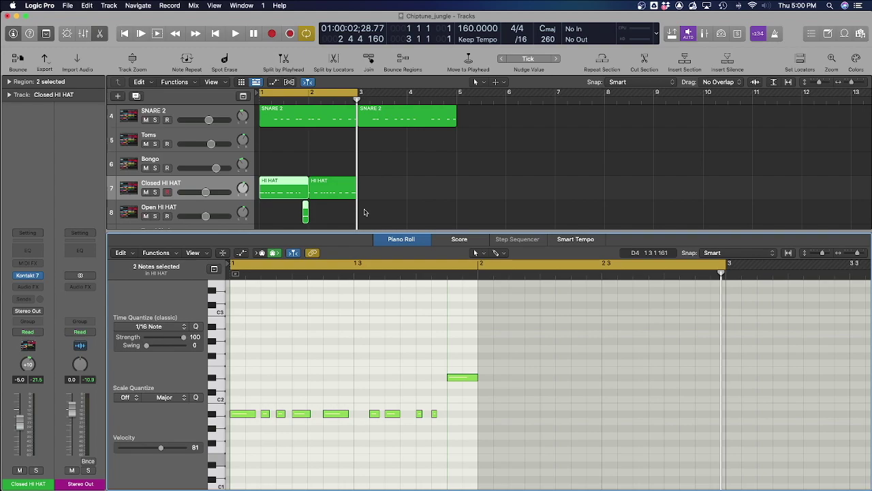
key("space")
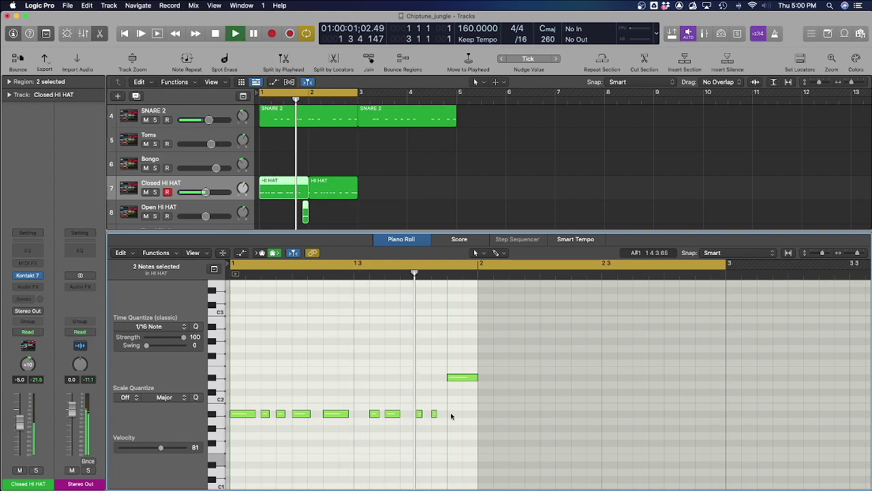
key("space")
Step: Move the Open HI HAT region to the last eighth of bar 2 and delete the closed hi-hat notes beneath it
left_click(366, 202)
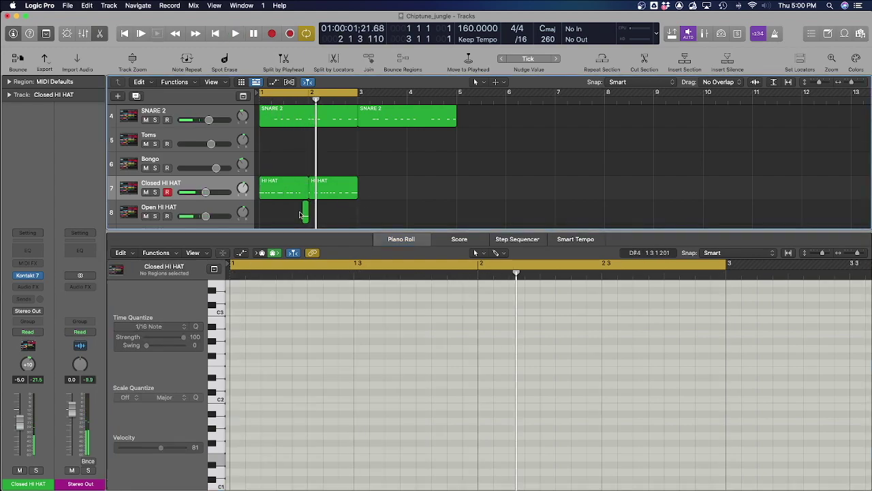
left_click_drag(306, 212, 360, 204)
left_click_drag(682, 379, 706, 423)
key("Delete")
Step: Repeat the closed and open hi-hat regions across bars 3 and 4 and play the four-bar cycle
left_click(411, 185)
key("space")
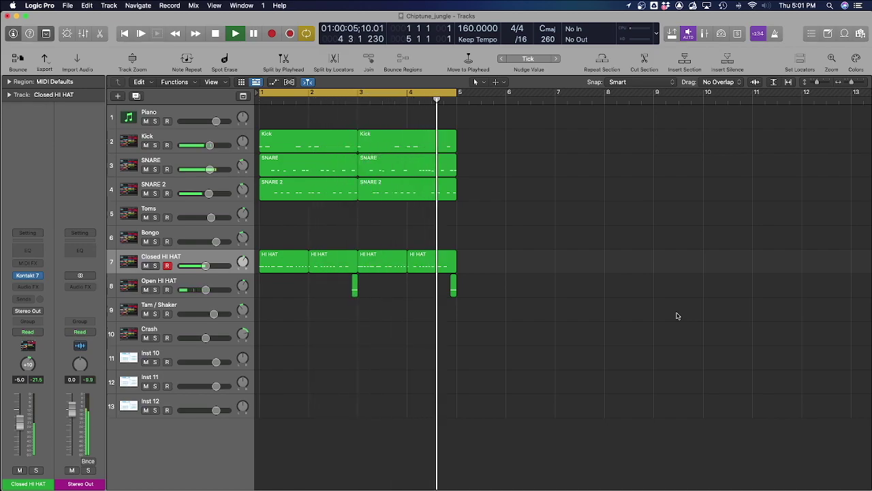
key("space")
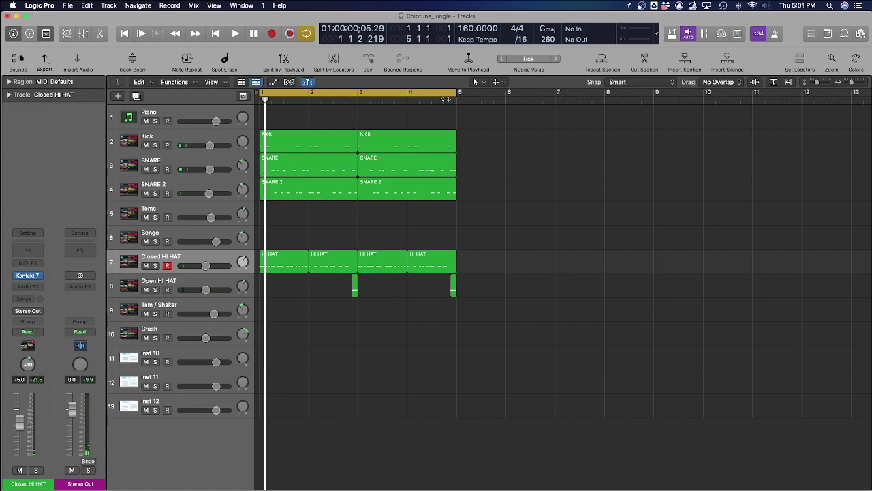
Step: Set the cycle range to bars 5 through 8 and create a one-bar MIDI region on the Kick track at bar 5
left_click_drag(443, 91, 626, 149)
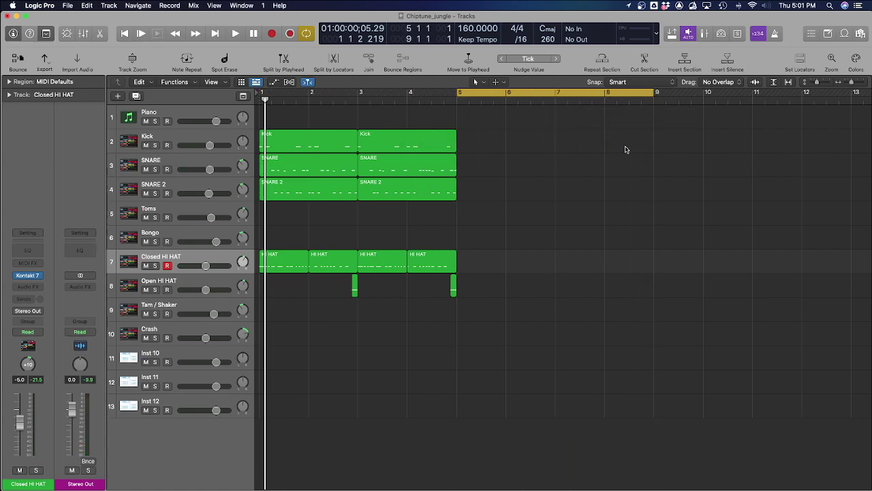
right_click(497, 146)
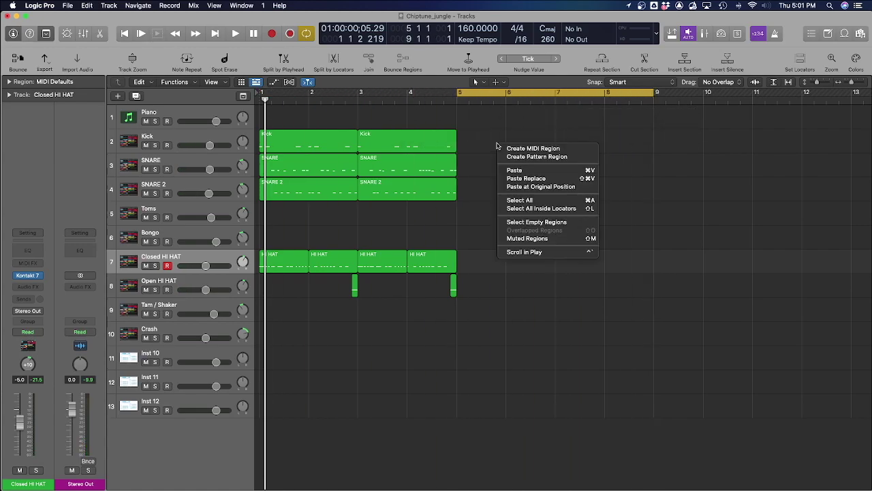
left_click(533, 148)
left_click_drag(505, 145, 554, 146)
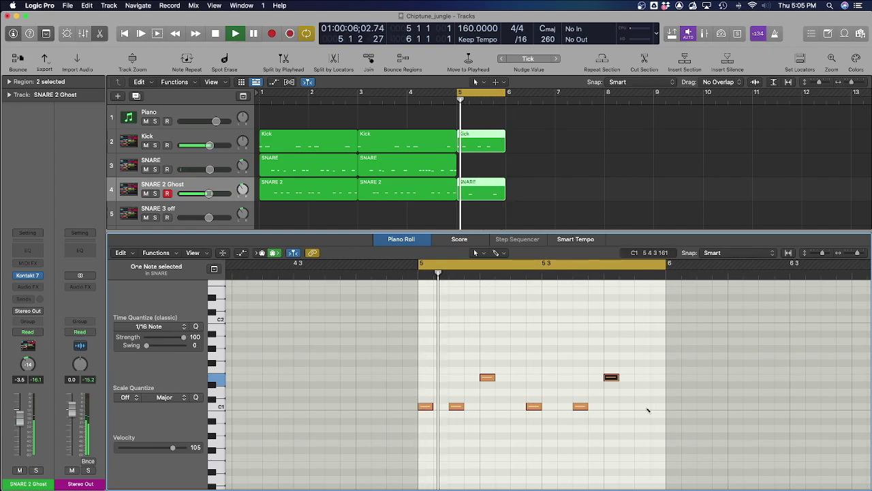
Step: Add an E1 snare note on the last sixteenth of bar 5 and copy the bar 5 Kick and SNARE regions to bar 6
left_click(658, 377, "super")
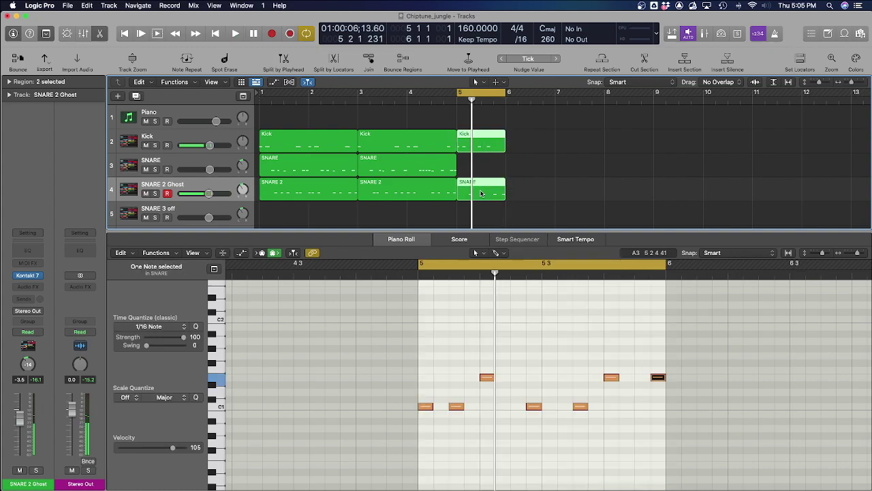
left_click_drag(481, 193, 513, 182)
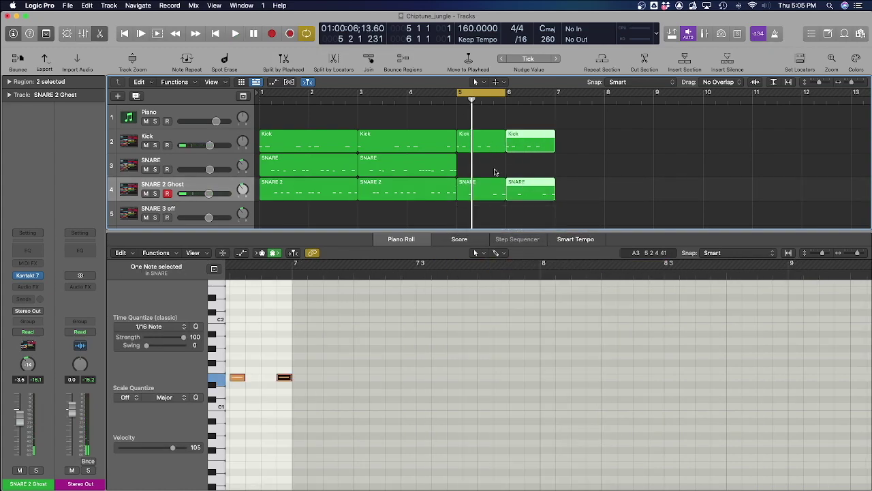
Step: Delete the last-sixteenth snare note from the bar 5 SNARE region, keeping the one in bar 6
left_click(485, 188)
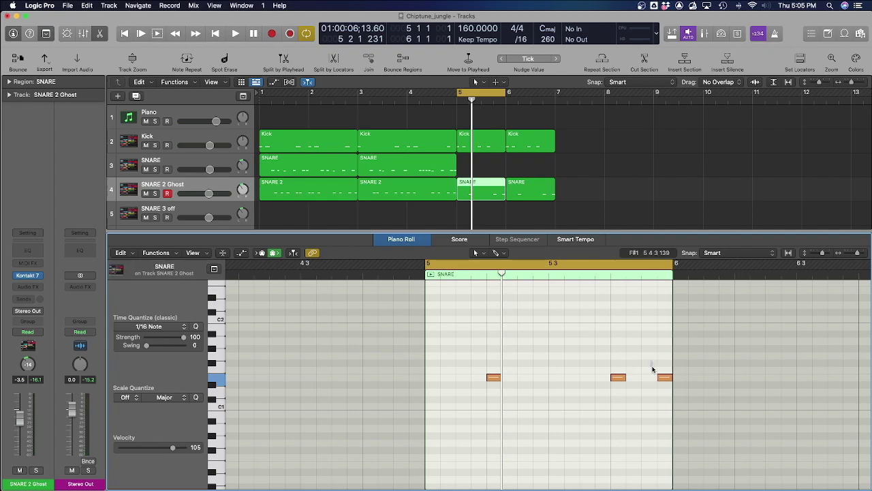
key("Right")
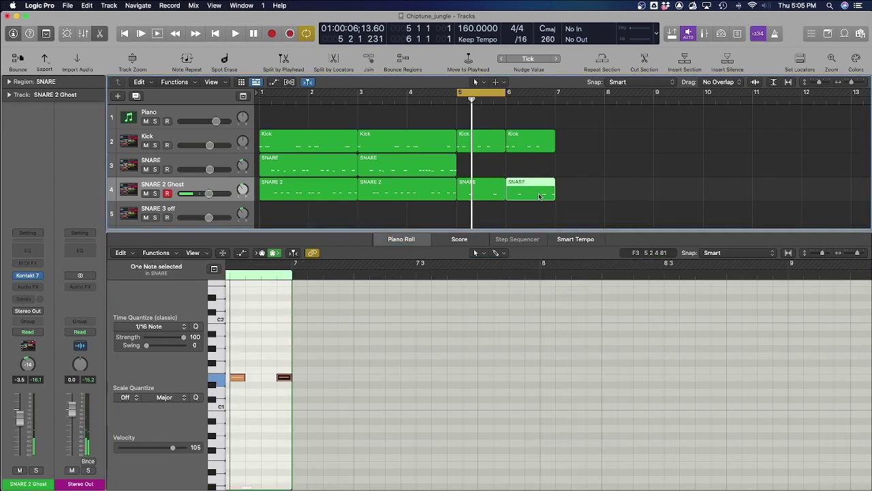
left_click(281, 378)
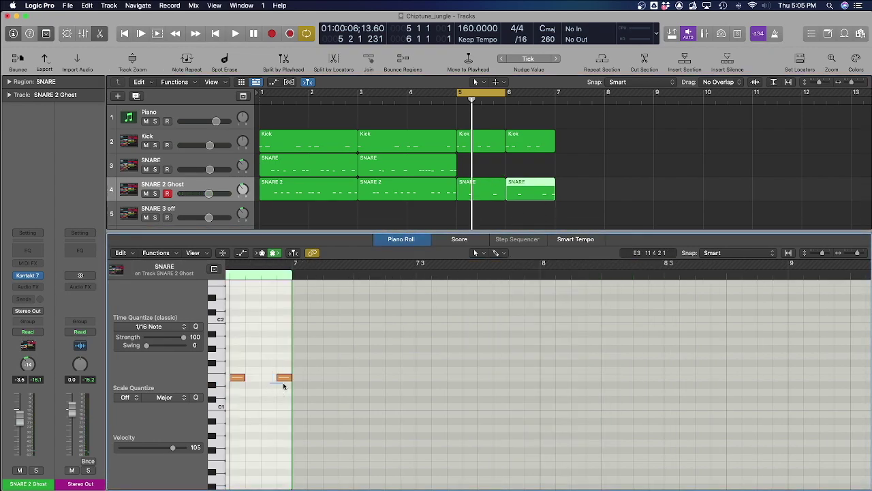
Step: Set the cycle range to bars 5 and 6, play it, and move both SNARE regions to the SNARE 3 off track
left_click_drag(502, 94, 558, 95)
left_click_drag(453, 92, 460, 94)
key("space")
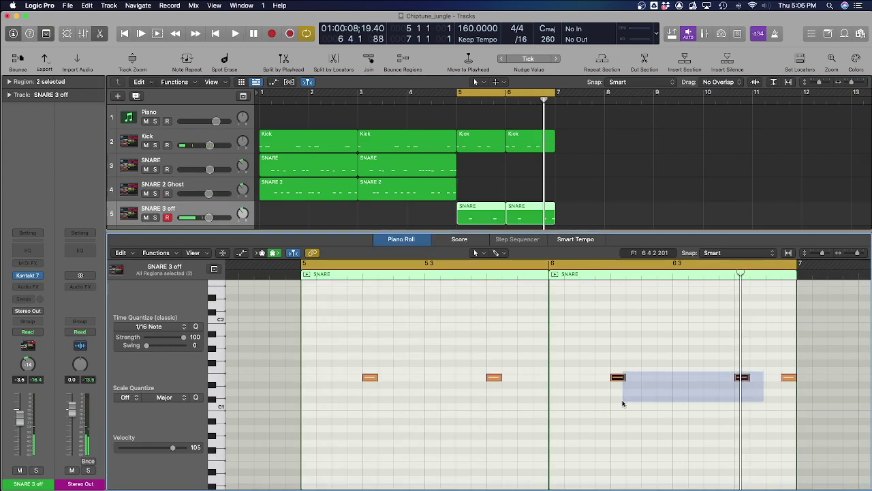
Step: Lengthen the four snare notes on beats 2 and 4 of bars 5 and 6 during playback
left_click_drag(623, 402, 400, 379)
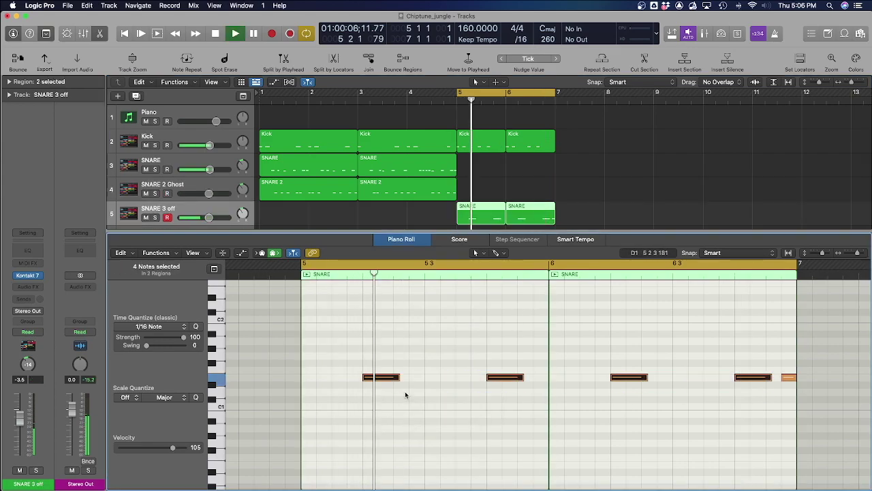
key("p")
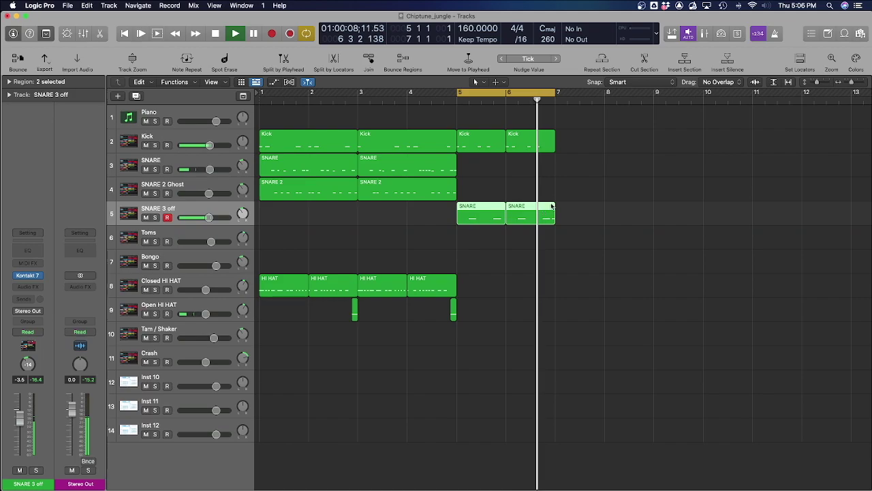
key("p")
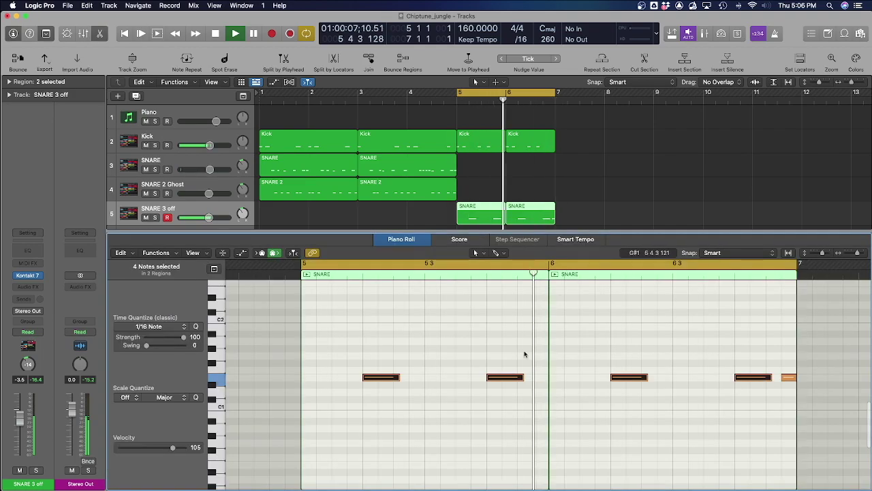
Step: Copy the Kick and SNARE regions of bars 5 and 6 to bars 7 and 8 and play those two bars as the cycle
left_click_drag(577, 129, 573, 215)
left_click(660, 171)
left_click_drag(693, 131, 582, 213)
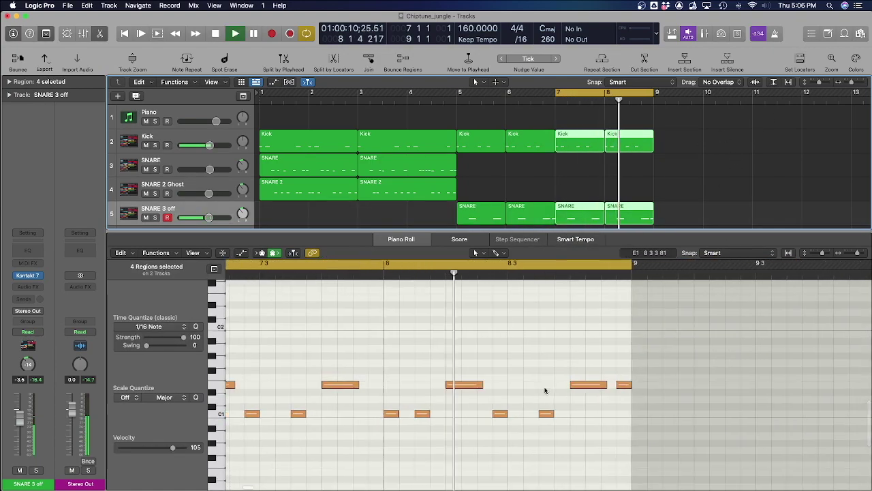
key("space")
Step: In bar 8, move the last kick note to beat 4 and build a snare fill of E1 sixteenths on beats 3 and 4
mouse_move(626, 387)
left_mouse_down()
mouse_move(604, 393)
mouse_move(615, 392)
left_mouse_up()
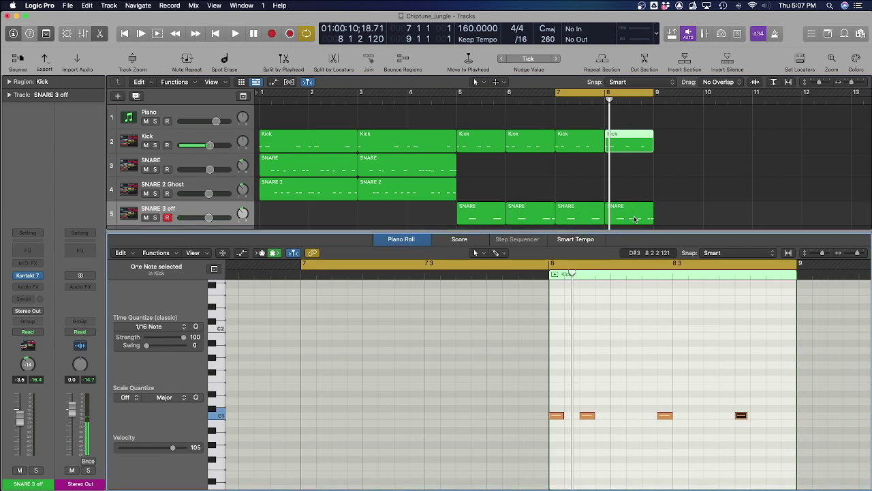
left_click(633, 219, "shift")
key("space")
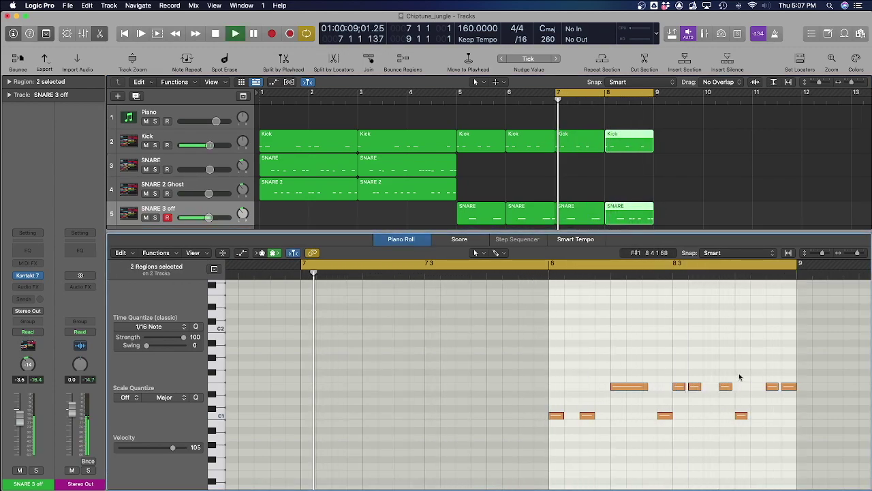
Step: Add E1 snare notes on the third sixteenth of beat 3 and second sixteenth of beat 4 in bar 8, auditioning each
left_click(710, 387, "super")
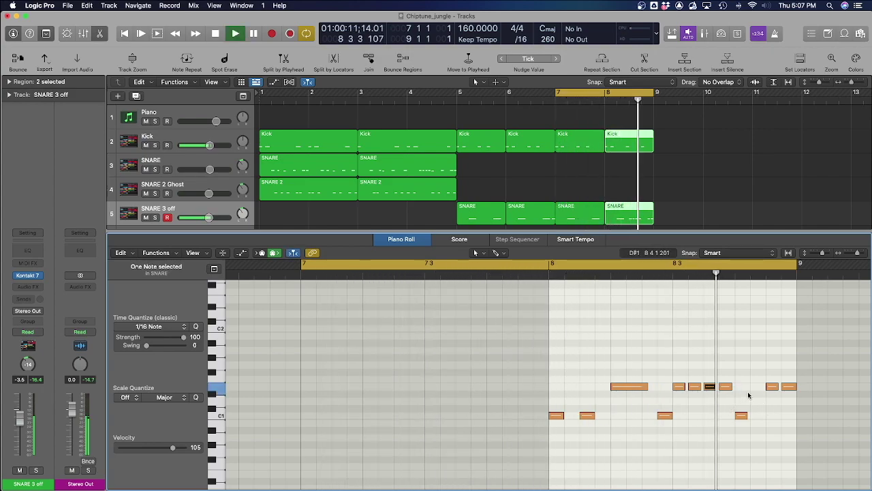
key("space")
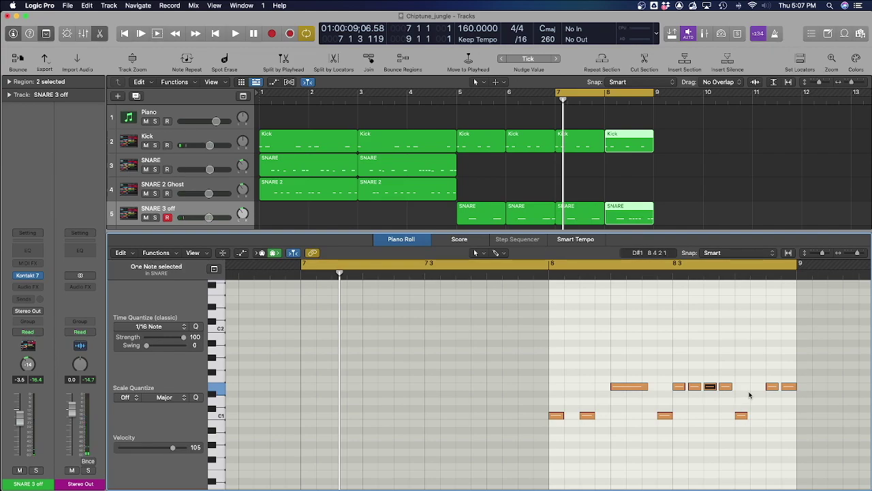
left_click(753, 386, "super")
key("space")
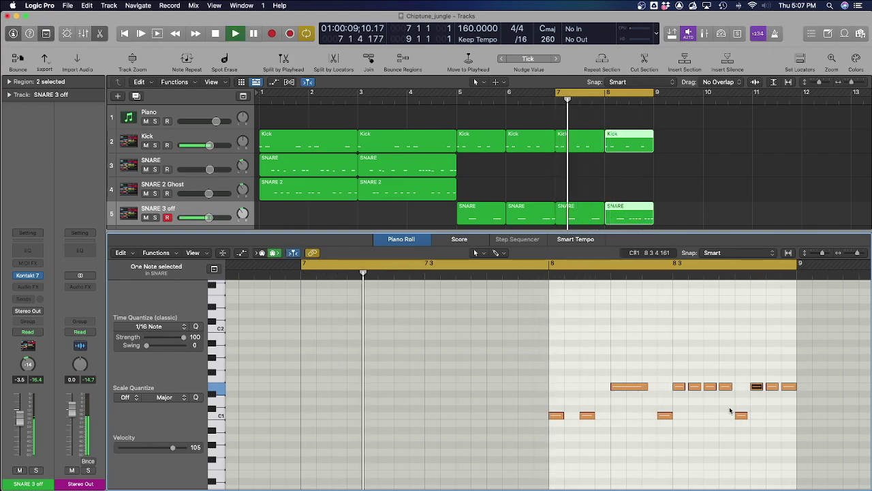
Step: Set the cycle range to bars 5 through 8 and play the Kick and SNARE 3 off pattern
key("e")
left_click_drag(701, 133, 461, 292)
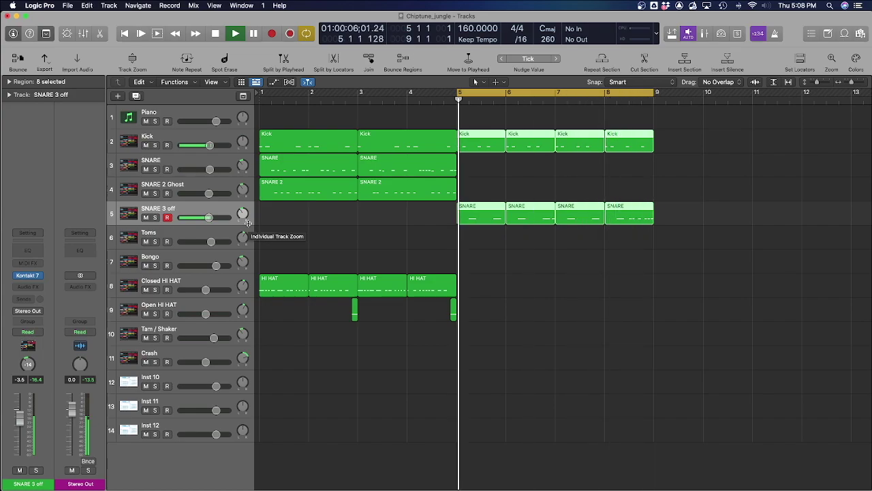
key("space")
Step: Create a MIDI region on the Closed HI HAT track at bar 5 and open it alongside the bar 4 HI HAT notes
left_click(484, 303)
right_click(476, 292)
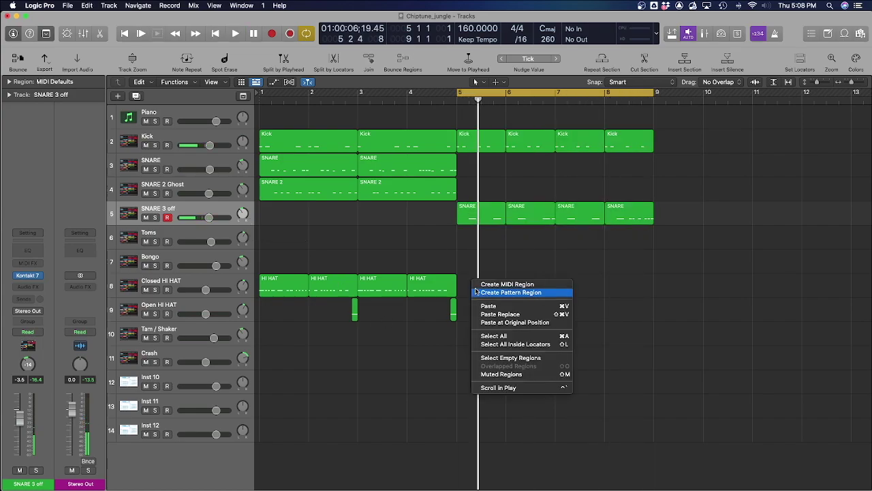
left_click(485, 284)
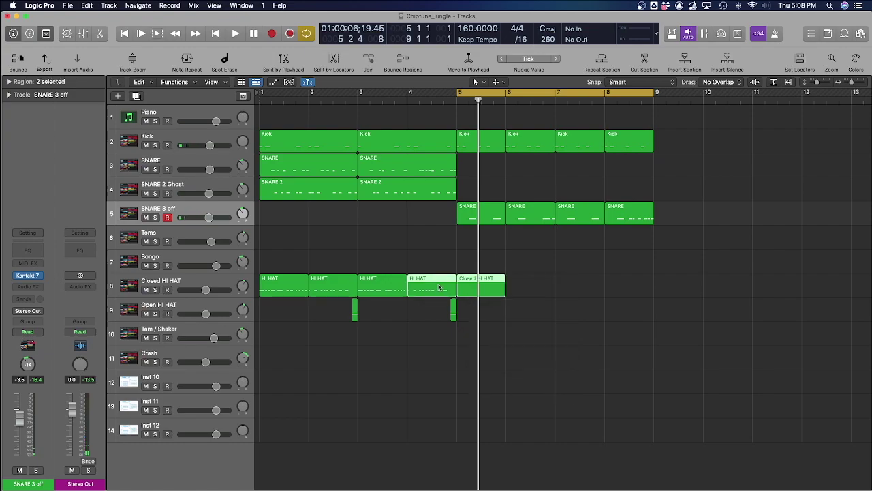
double_click(446, 292)
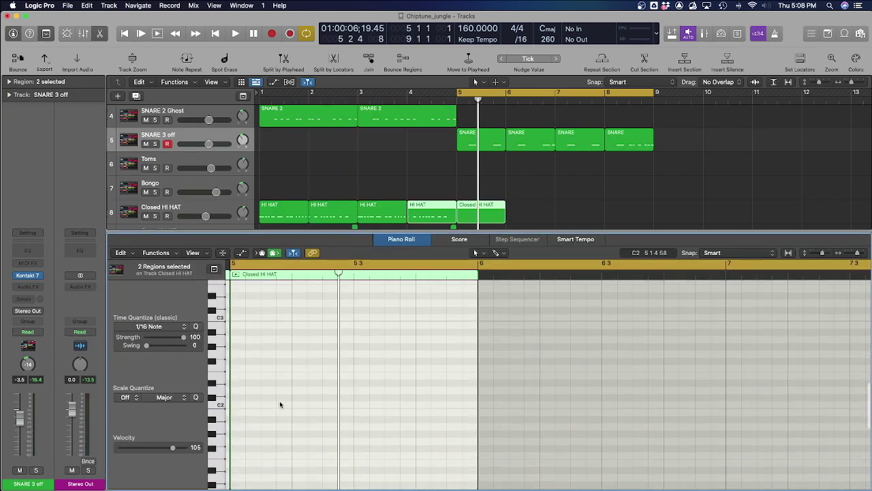
left_click_drag(466, 339, 299, 398)
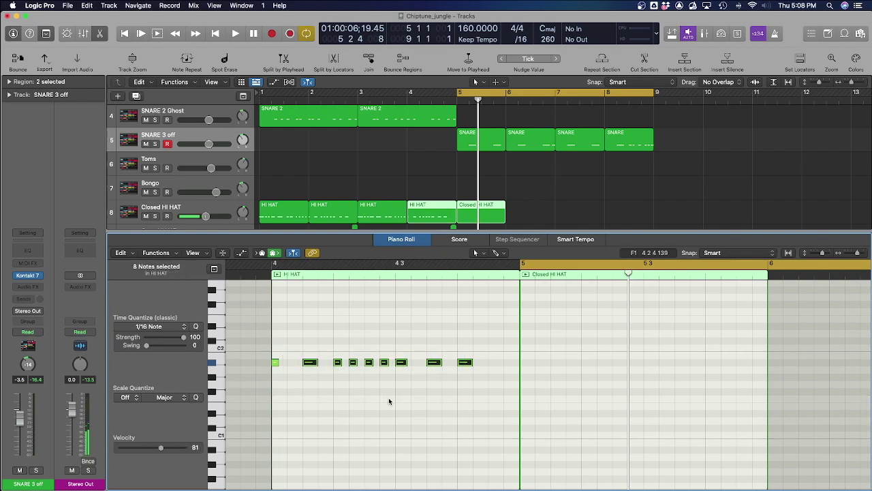
Step: Add A#1 hi-hat notes in bar 5 on sixteenths 1, 3 and 4 of beat 1 and 1 and 3 of beat 2
left_click(530, 365)
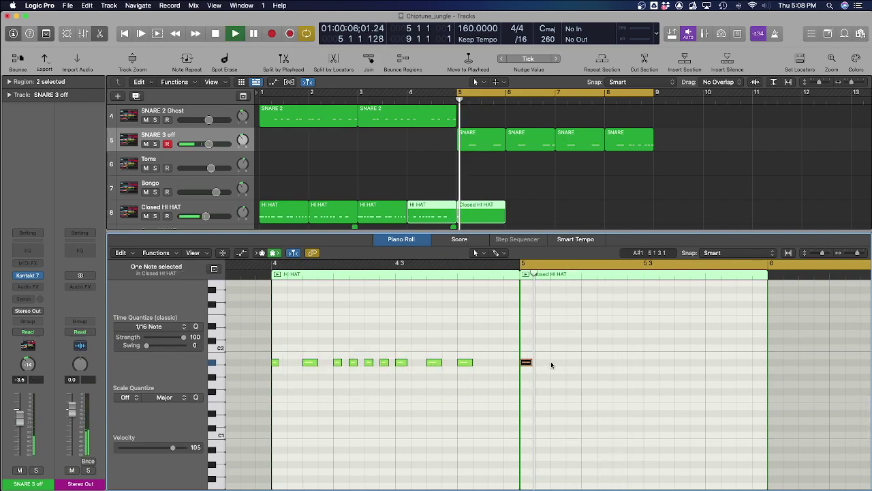
left_click_drag(527, 362, 558, 362)
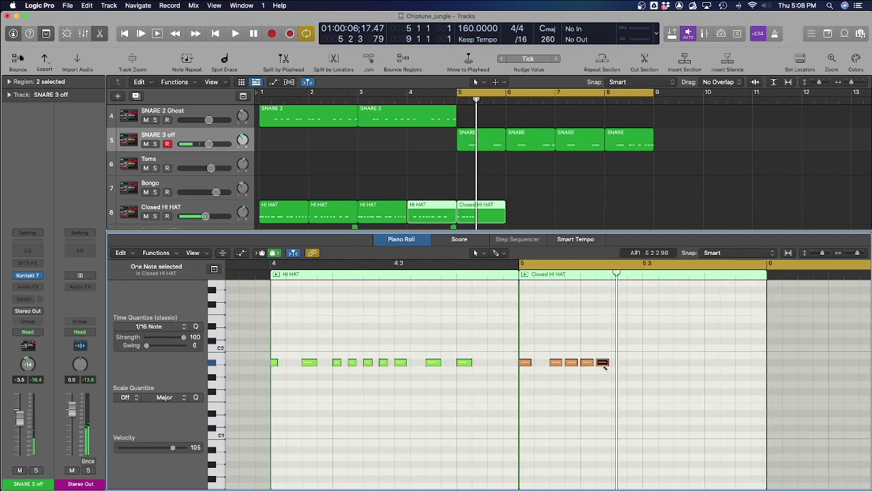
mouse_move(603, 362)
left_mouse_down()
mouse_move(679, 362)
mouse_move(618, 362)
left_mouse_up()
key("space")
key("space")
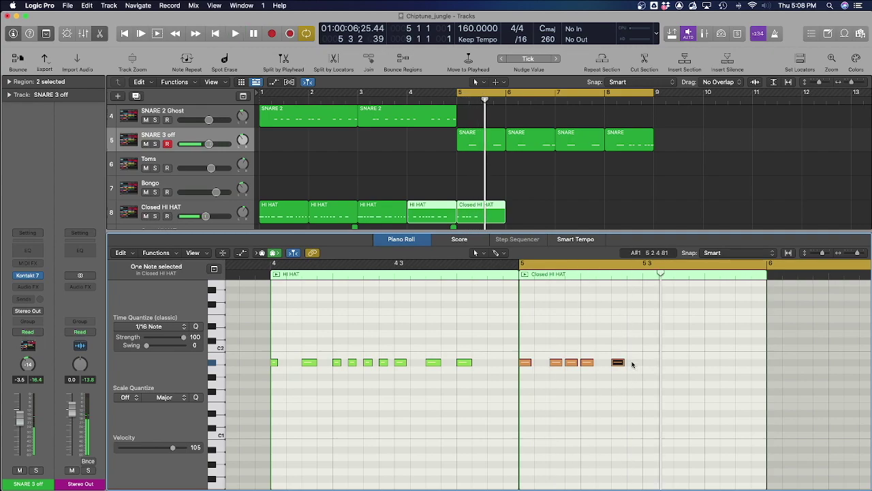
Step: Add four consecutive A#1 hi-hat sixteenths in bar 5, from the end of beat 2 through the third sixteenth of beat 3
left_click(633, 363, "super")
key("space")
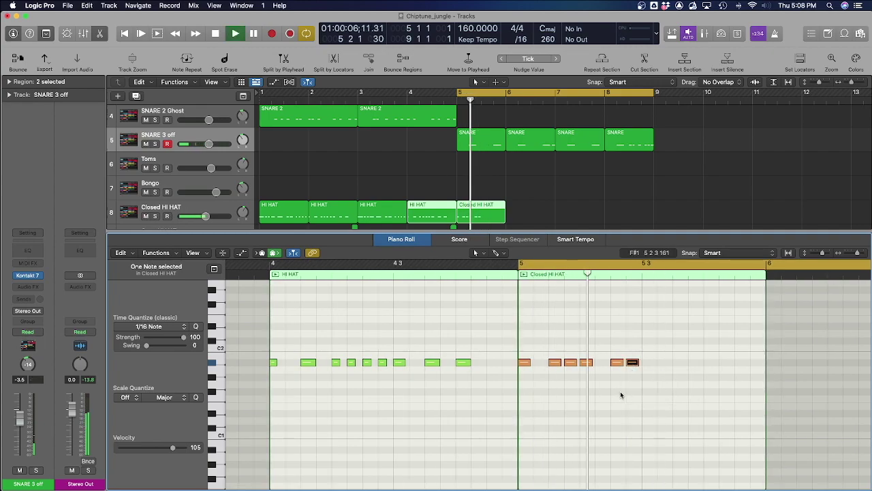
left_click(648, 363, "super")
left_click(664, 362, "super")
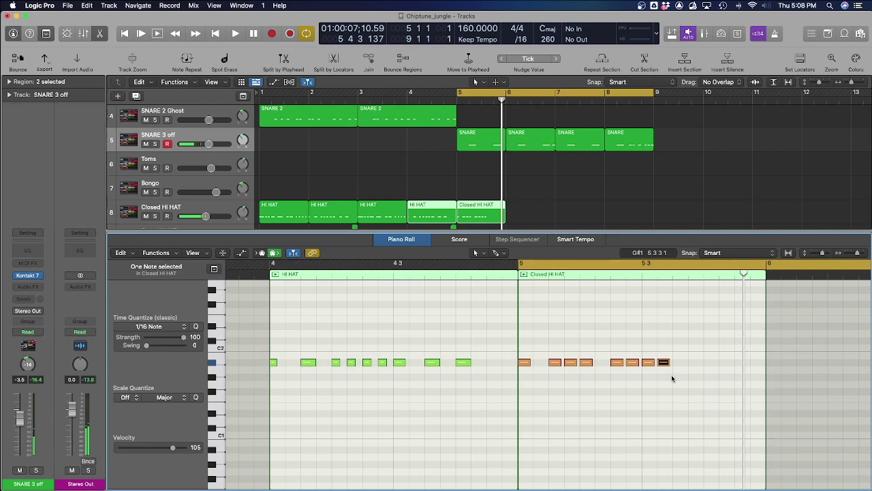
key("space")
left_click(680, 363, "super")
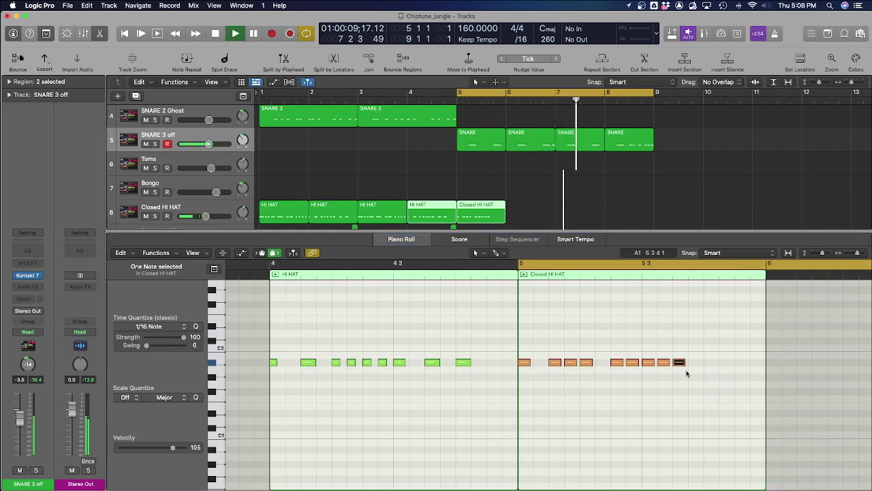
key("super+space")
Step: Add hi-hat notes on the first and third sixteenths of bar 5's beat 4 and delete the last sixteenth of beat 1
left_click(655, 225)
key("space")
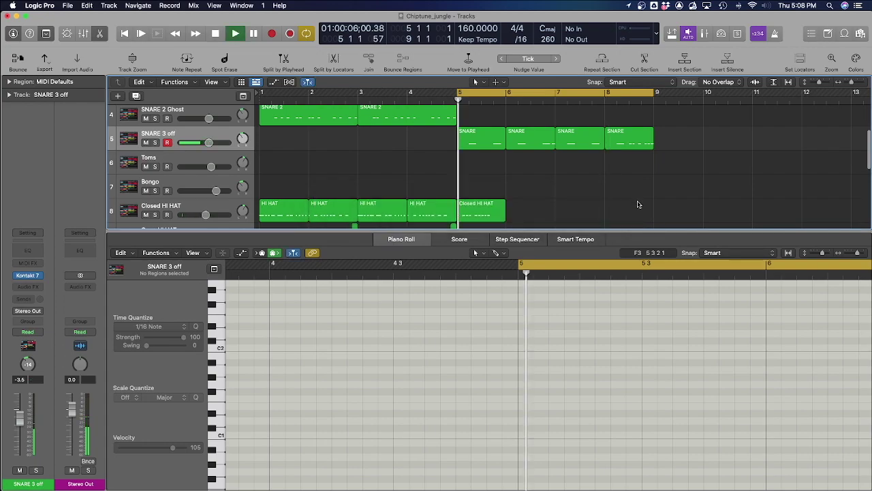
left_click(498, 209)
key("space")
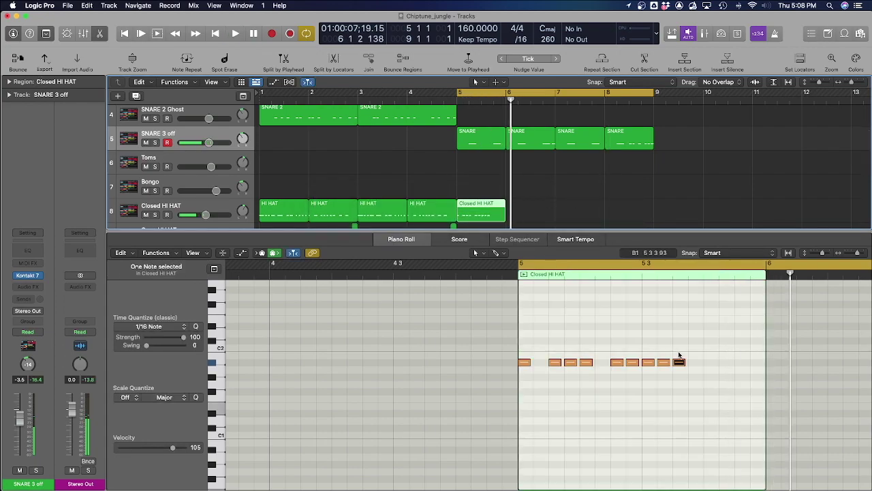
left_click(710, 362, "super")
key("space")
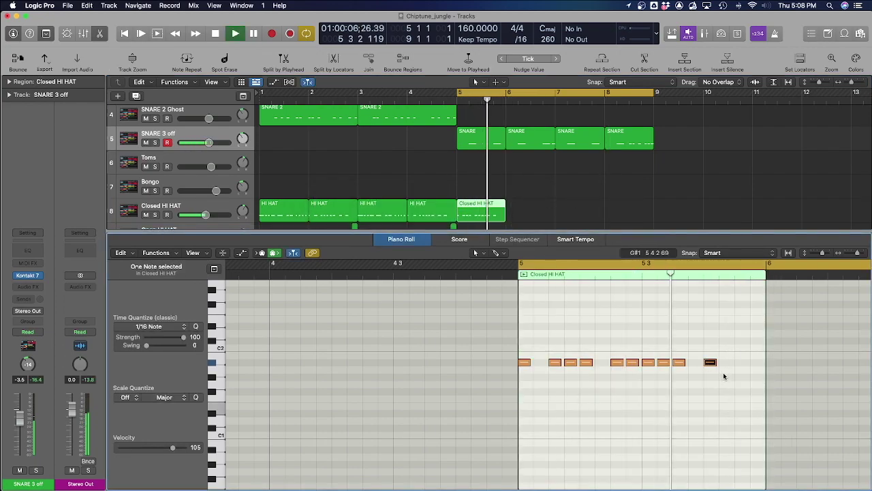
left_click(740, 362, "super")
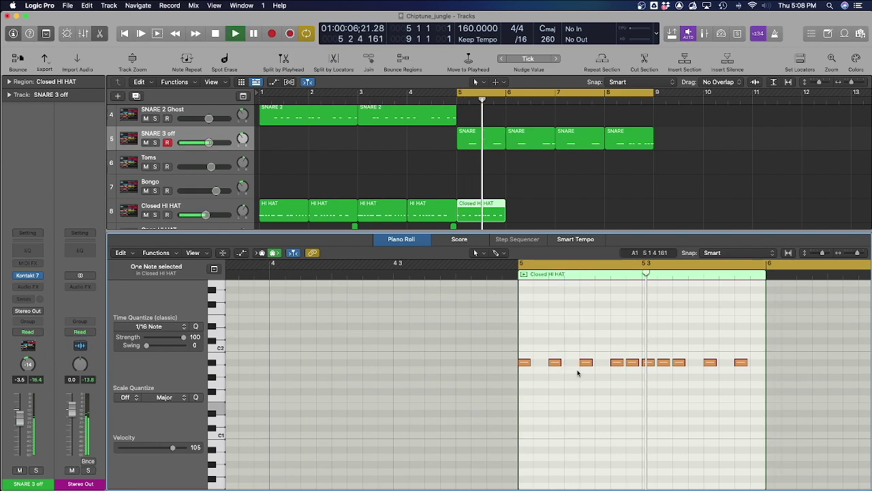
Step: Copy the bar 5 Closed HI HAT region to bars 6, 7 and 8 and play the pattern
left_click(525, 200)
left_click_drag(491, 214, 535, 212)
left_click(530, 198)
key("space")
key("space")
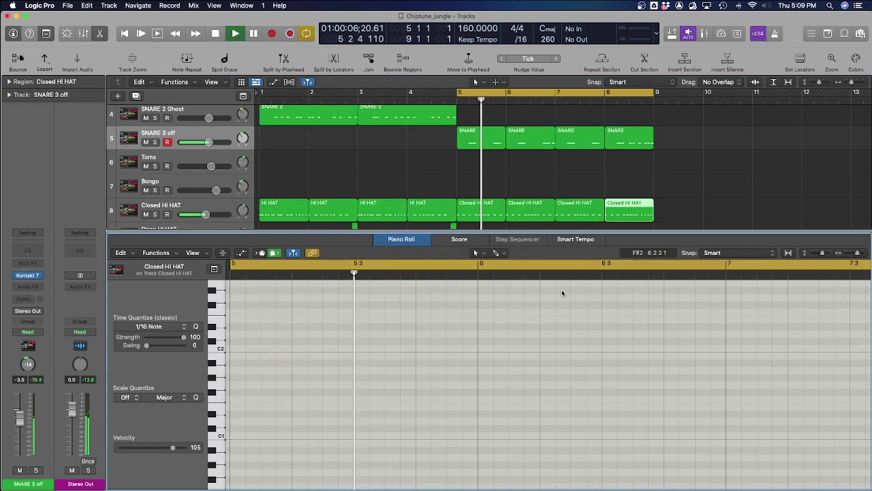
left_click_drag(664, 210, 474, 213)
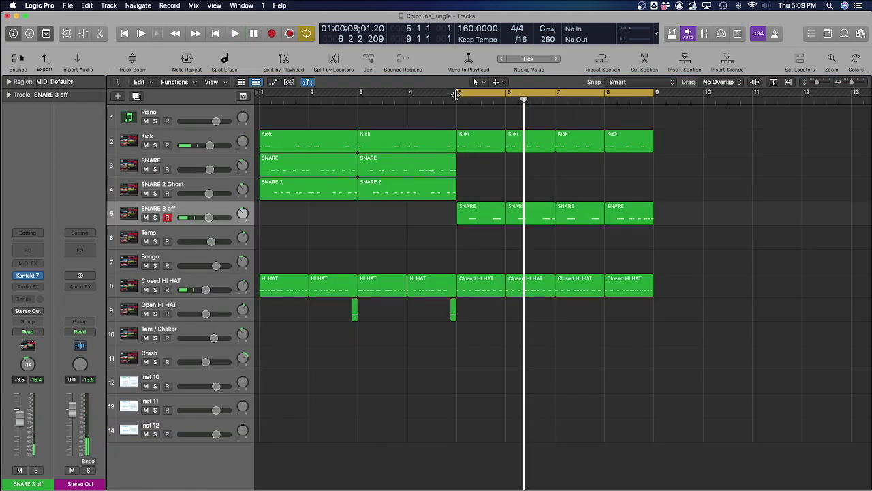
Step: Extend the cycle range to bars 1 through 8, play it, and lower the SNARE 2 Ghost track's volume slightly
left_click_drag(458, 94, 260, 94)
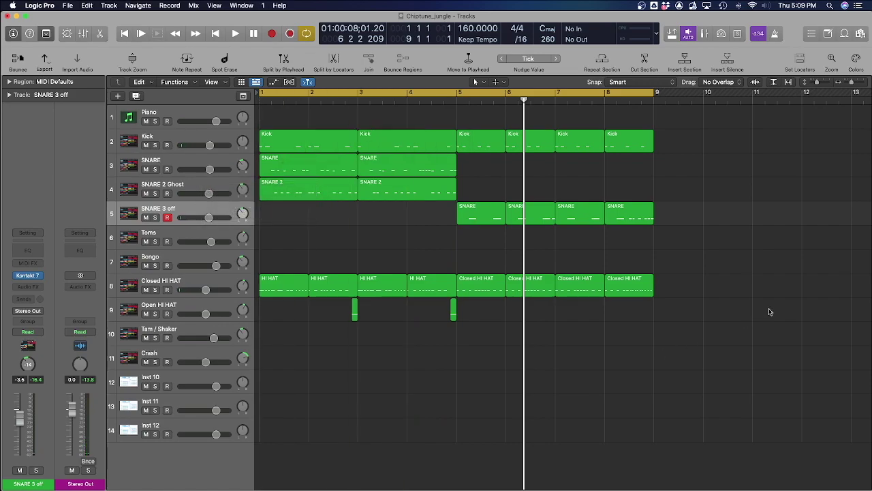
key("space")
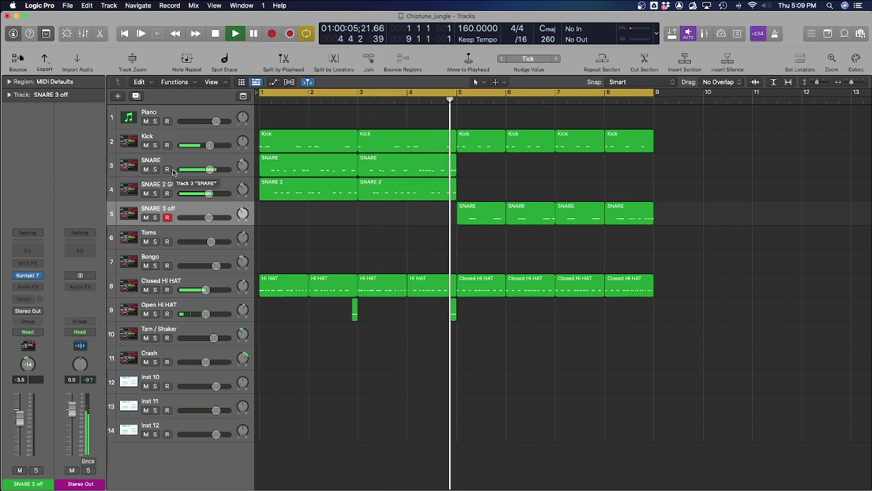
left_click_drag(204, 195, 197, 195)
key("space")
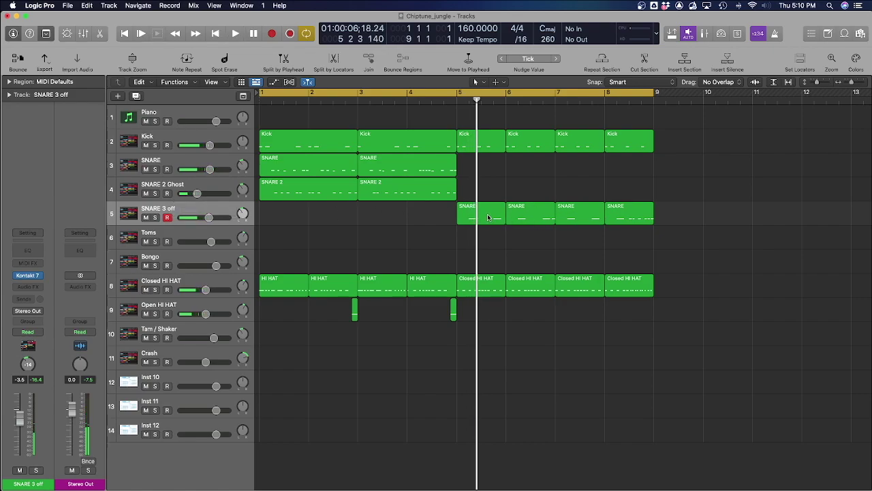
key("space")
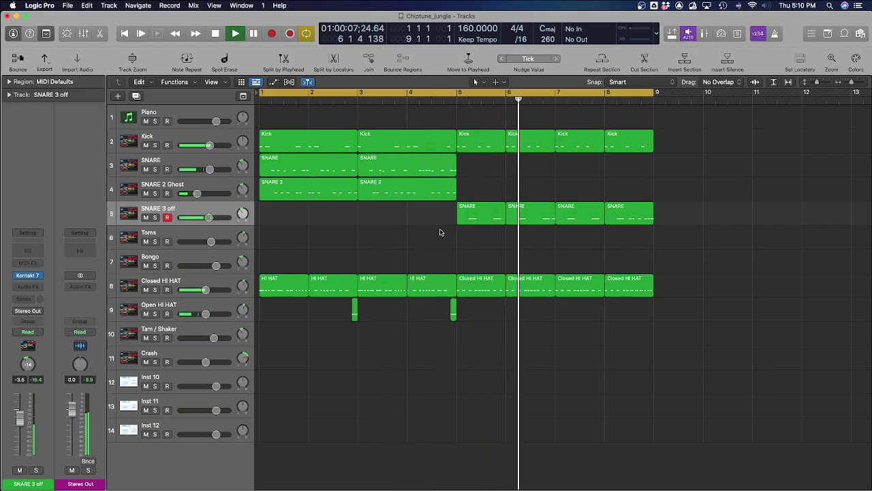
key("space")
Step: Set the cycle range to bars 5 through 8 around the SNARE 3 off track's regions and open them in the Piano Roll
left_click_drag(681, 139, 487, 236)
left_click(487, 237)
left_click_drag(485, 176, 618, 250)
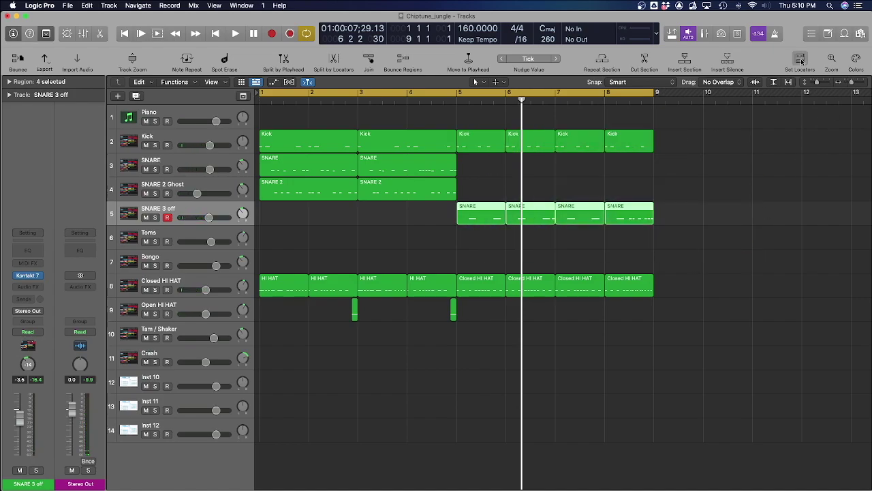
double_click(471, 216)
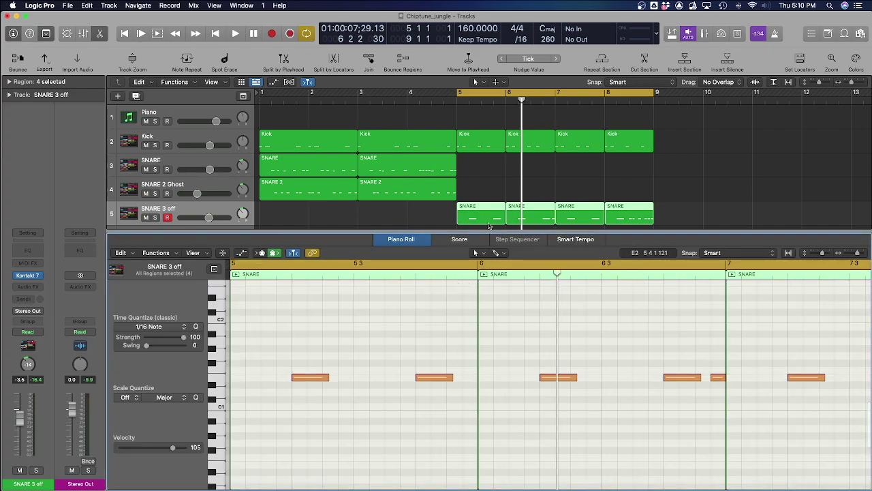
Step: Select all Kick, SNARE, SNARE 2 Ghost and SNARE 3 off regions and name them by their tracks
left_click(479, 193)
left_click_drag(274, 115, 648, 221)
right_click(651, 204)
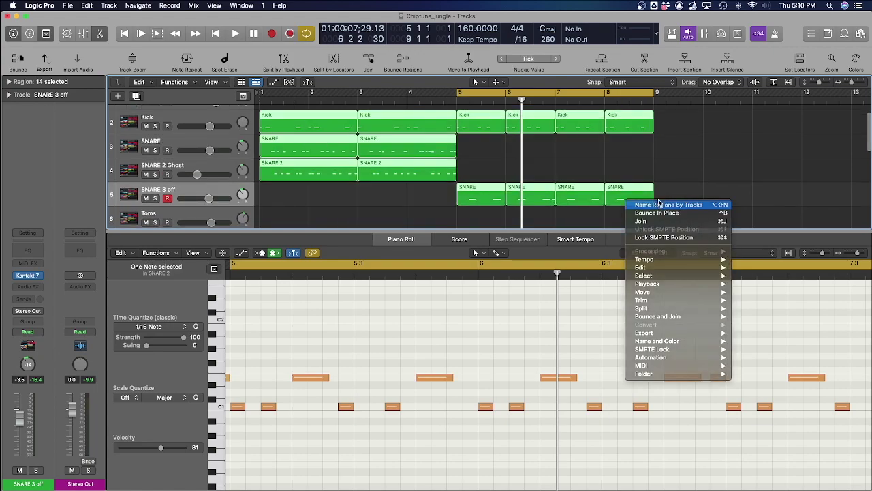
left_click(650, 205)
scroll(613, 177, "up", 1)
Step: Copy the SNARE 2 Ghost region from bar 3 to bar 5 and set the cycle range to bars 5 and 6
left_click(571, 189)
left_click_drag(411, 190, 511, 190)
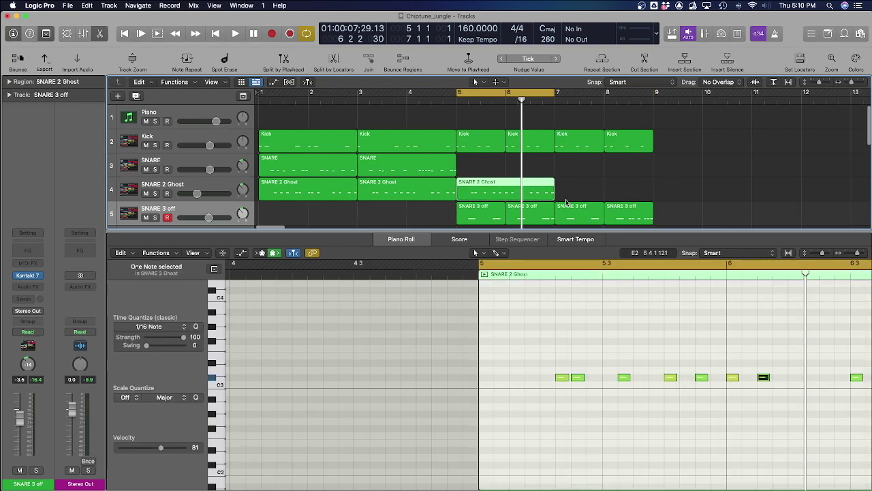
scroll(565, 203, "right", 6)
scroll(565, 203, "down", 1)
scroll(563, 204, "up", 1)
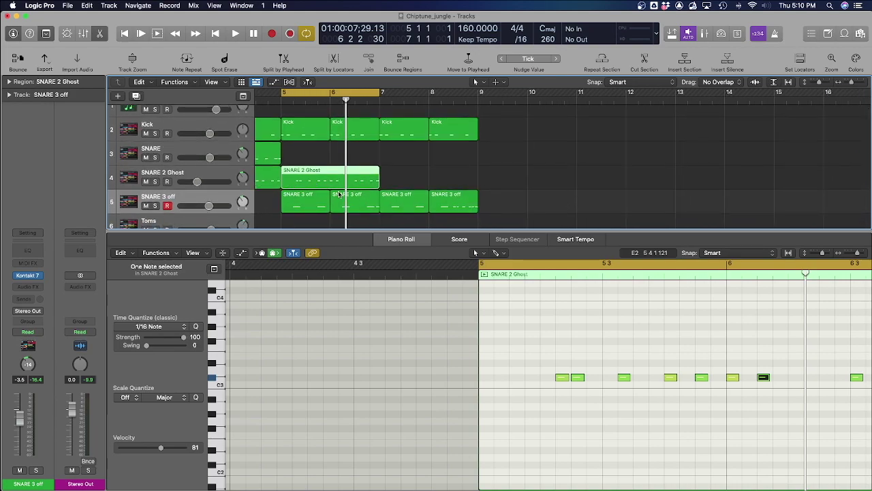
left_click(535, 347)
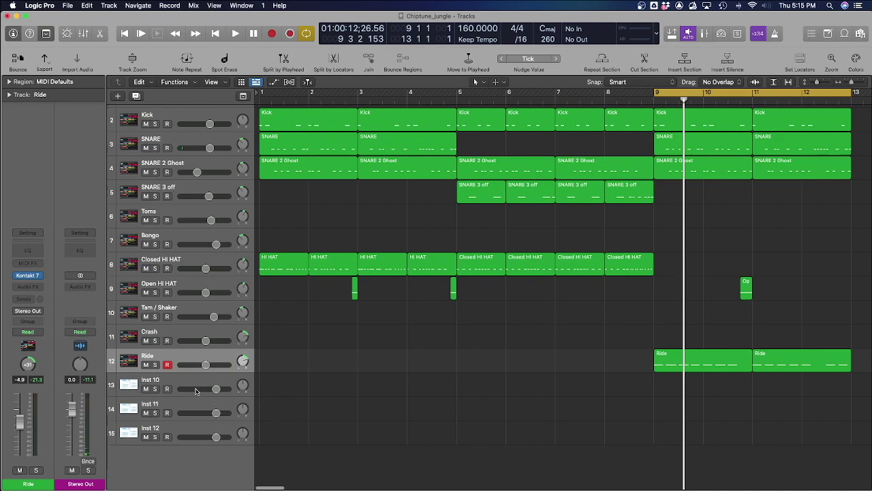
Step: Move the Inst 10 track below Kick as Kick YMCK and load the Kick preset in its Magical 8bit Plug 2 instrument
left_click_drag(191, 382, 208, 137)
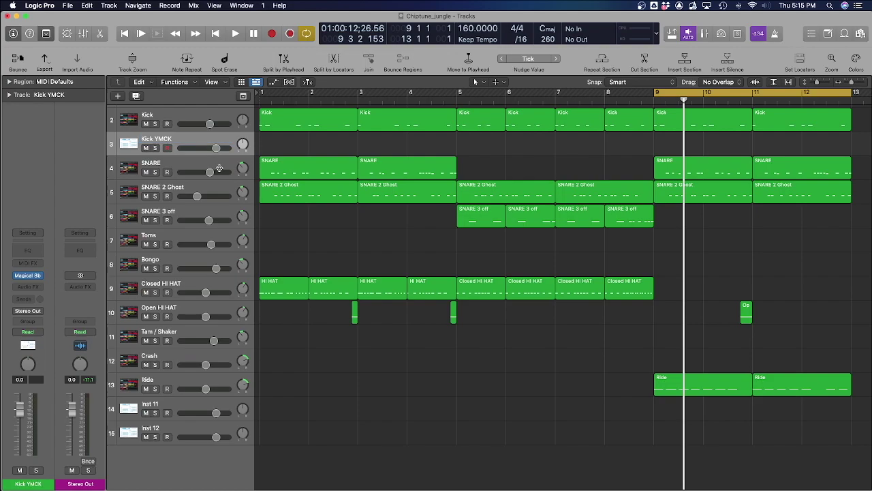
left_click(32, 277)
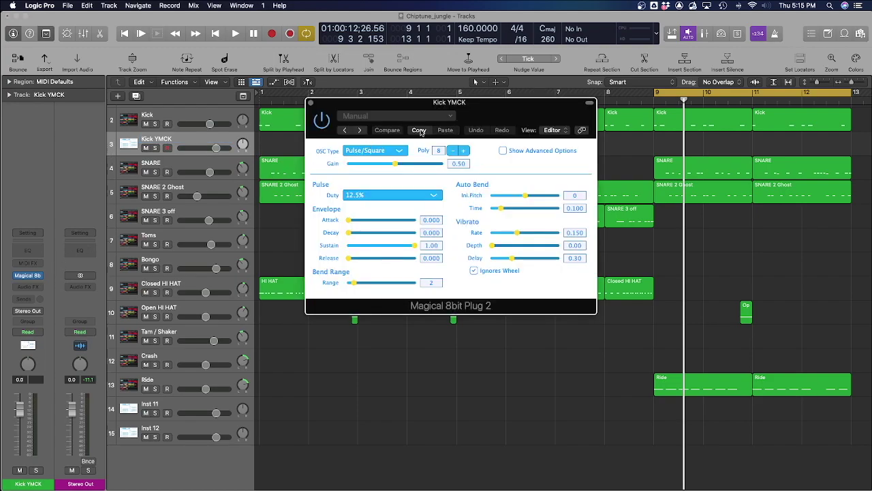
left_click(385, 151)
left_click(411, 115)
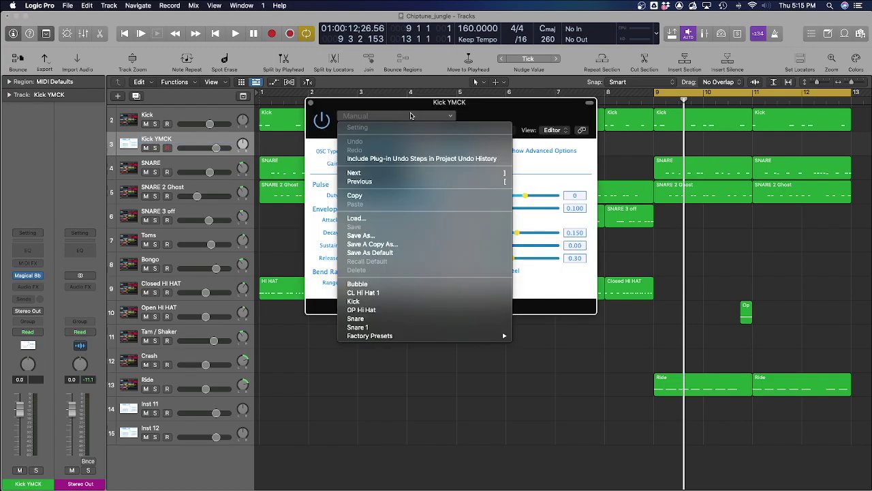
left_click(390, 301)
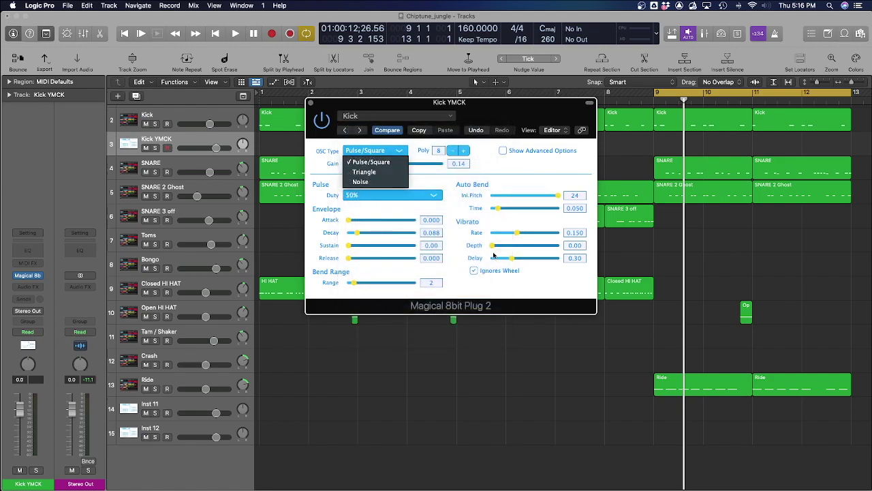
left_click(335, 147)
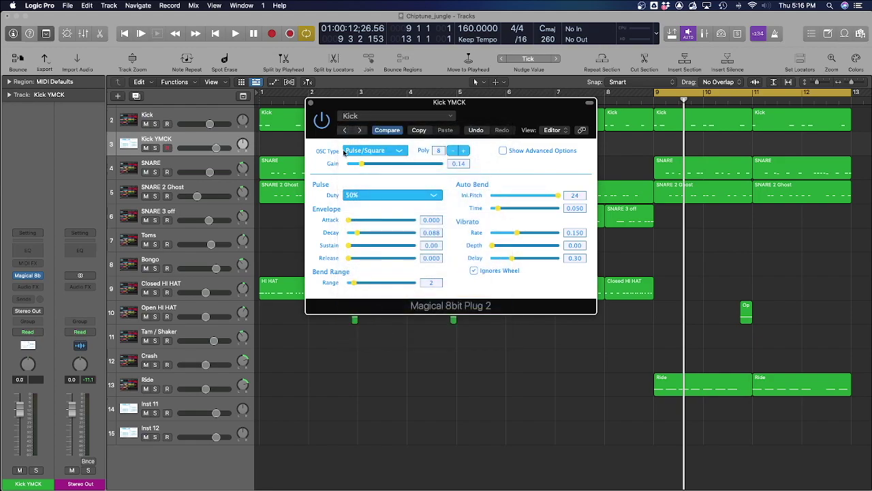
Step: Copy the Kick regions at bars 9 and 11 to the Kick YMCK track and name the copies by their track
left_click_drag(684, 101, 655, 101)
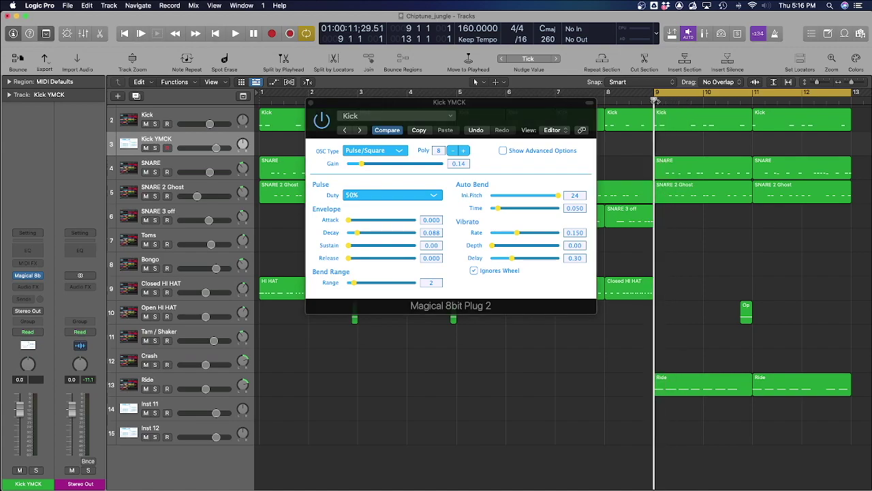
key("space")
key("space")
left_click_drag(699, 138, 791, 136)
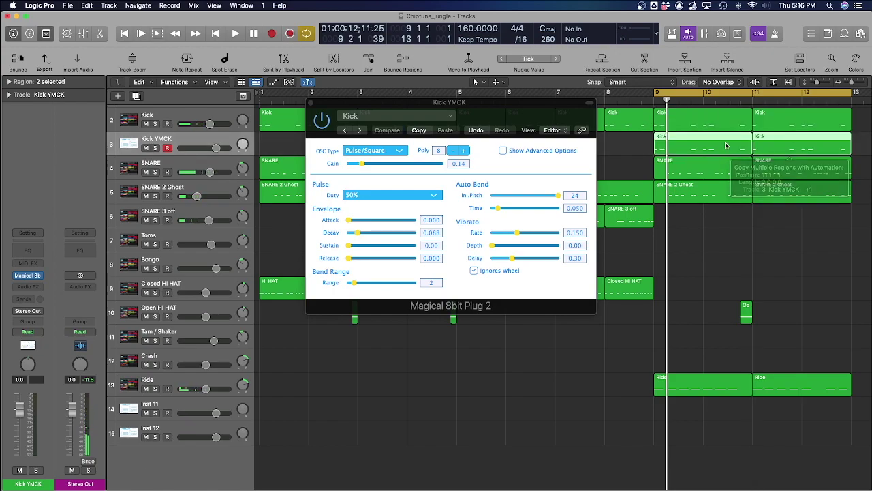
right_click(680, 141)
key("alt+shift+n")
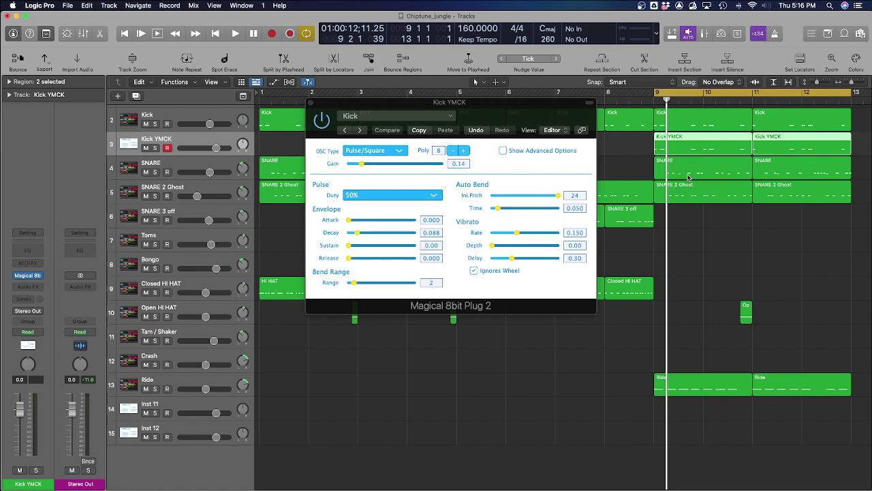
Step: Open the bar 9 Kick YMCK region in the Piano Roll and lengthen all its C1 notes slightly
left_click(685, 128)
left_click(686, 145)
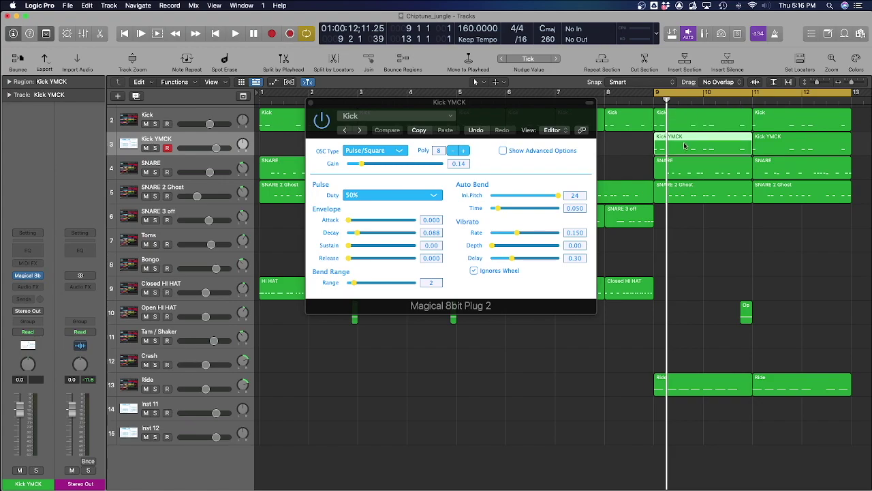
double_click(686, 145)
left_click(357, 377)
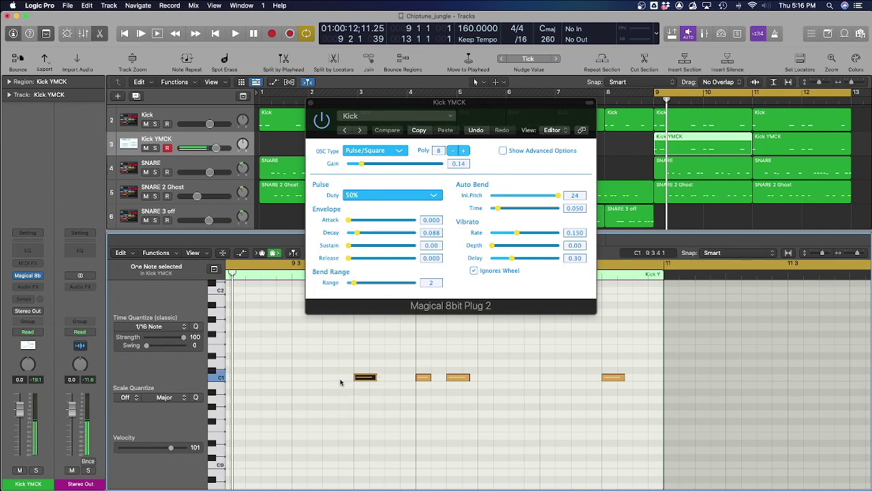
scroll(300, 372, "left", 3)
left_click_drag(252, 430, 701, 436)
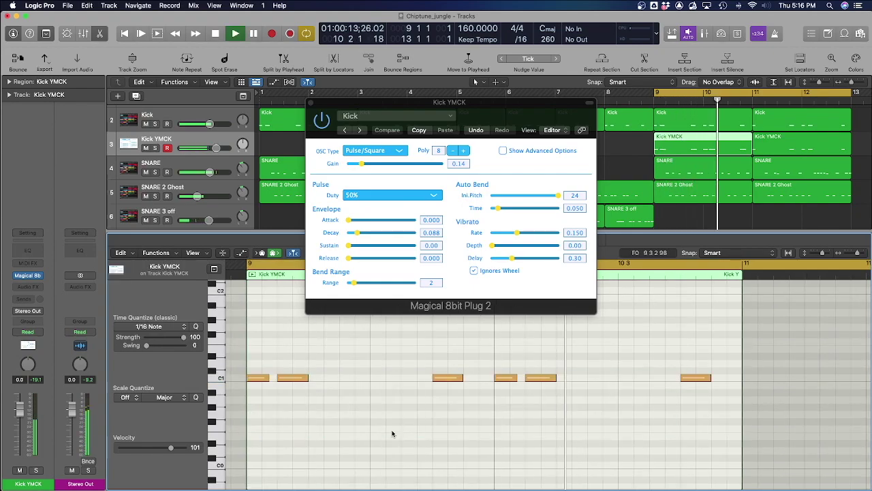
Step: Play bars 9 through 12 with the 8-bit kick layer and close the Magical 8bit Plug 2 window
key("e")
key("space")
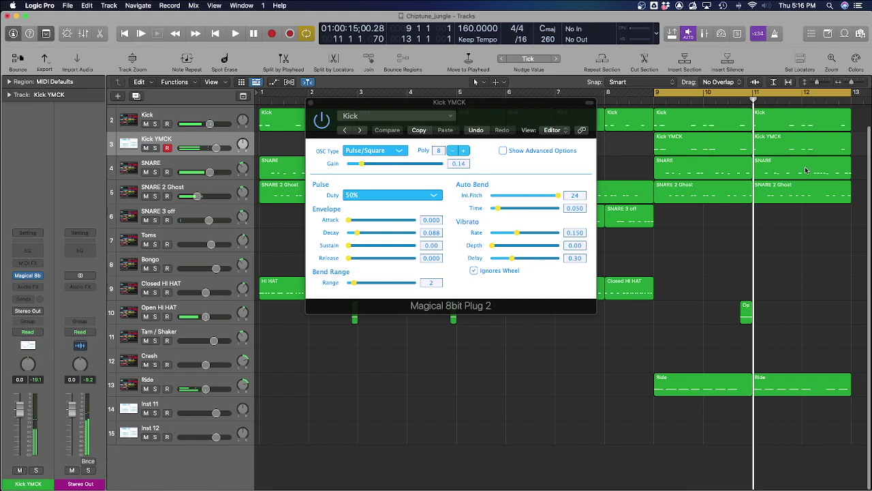
left_click_drag(740, 157, 790, 153)
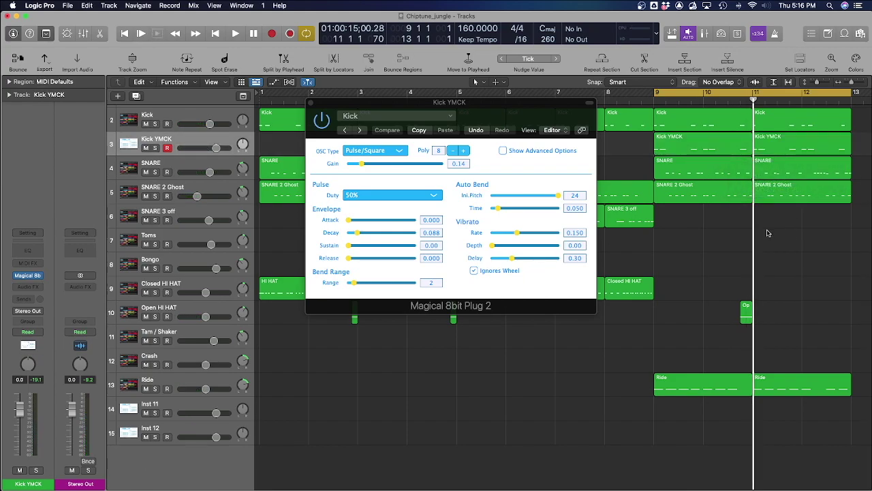
key("space")
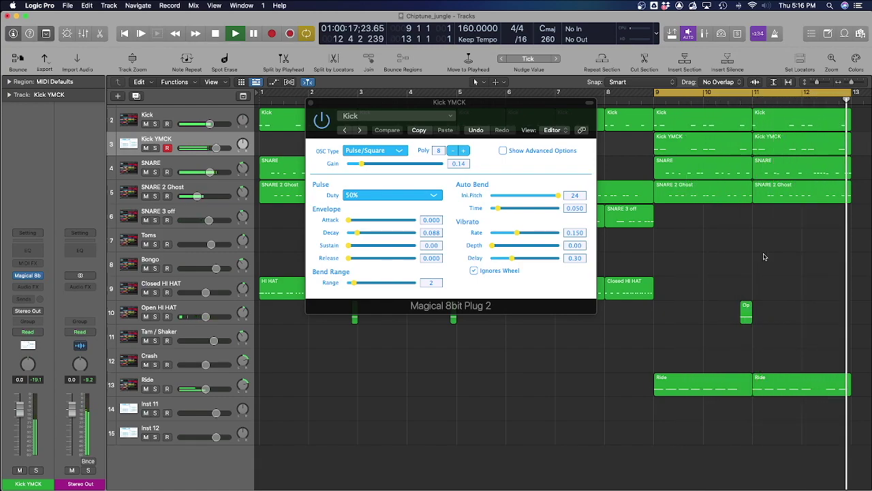
left_click(310, 104)
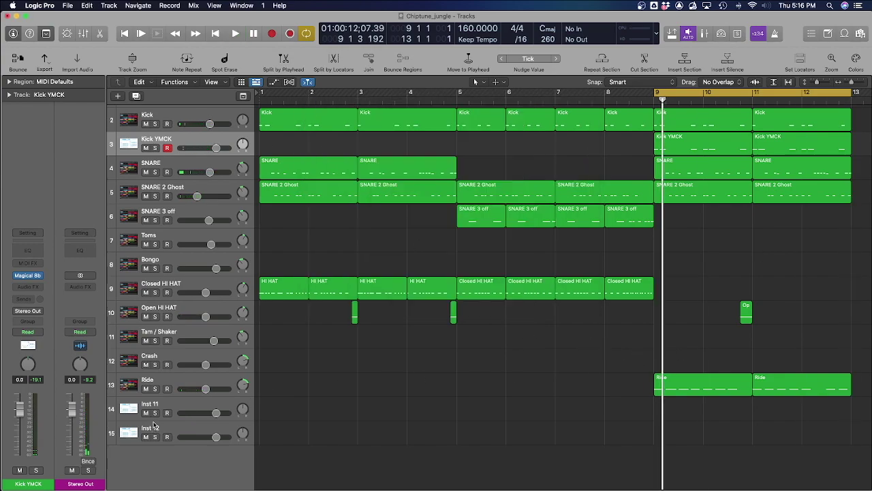
Step: Add a crash hit at the start of bar 1 and copy its region to bars 5, 9 and 11 during playback
left_click(164, 359)
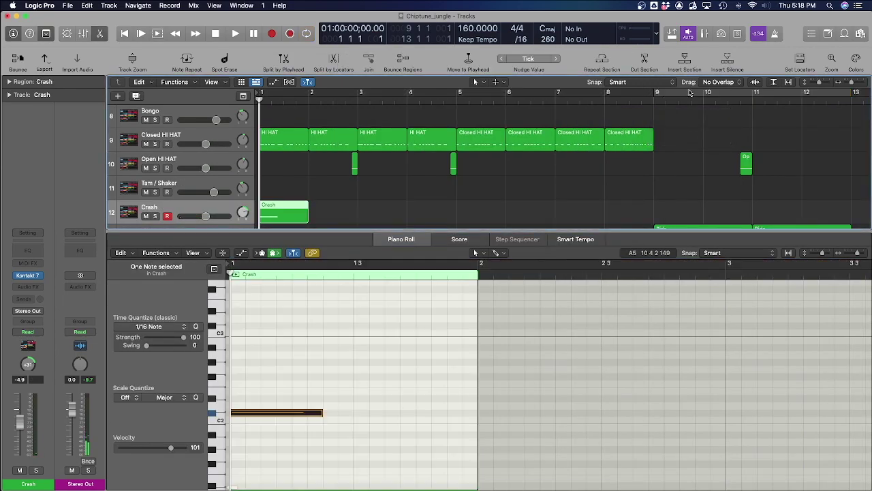
key("space")
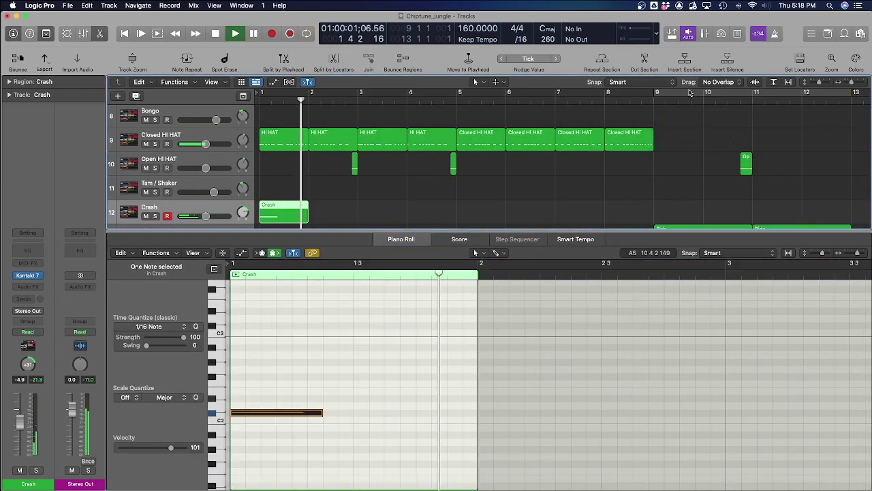
key("e")
left_click_drag(295, 363, 686, 366)
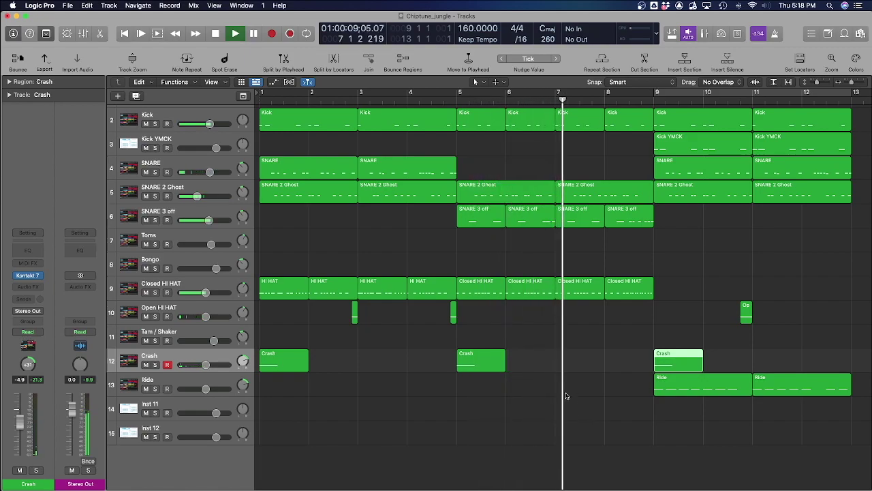
scroll(577, 403, "right", 3)
scroll(577, 399, "right", 3)
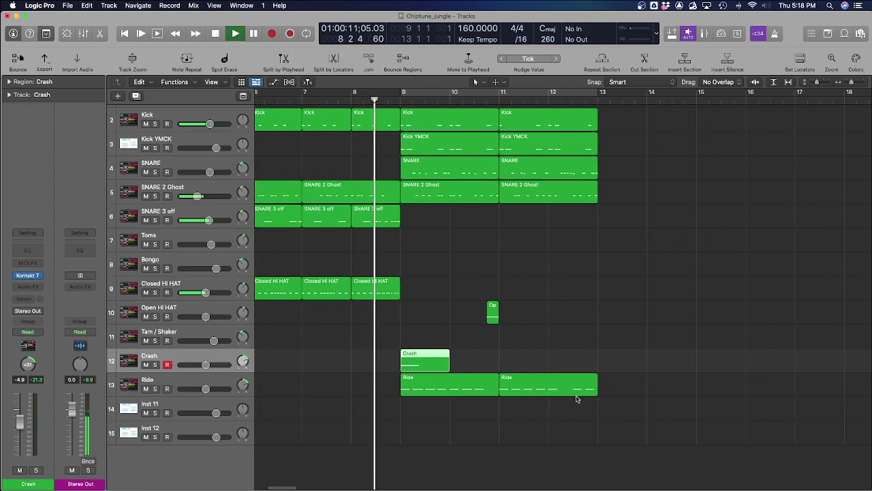
left_click_drag(424, 362, 524, 361)
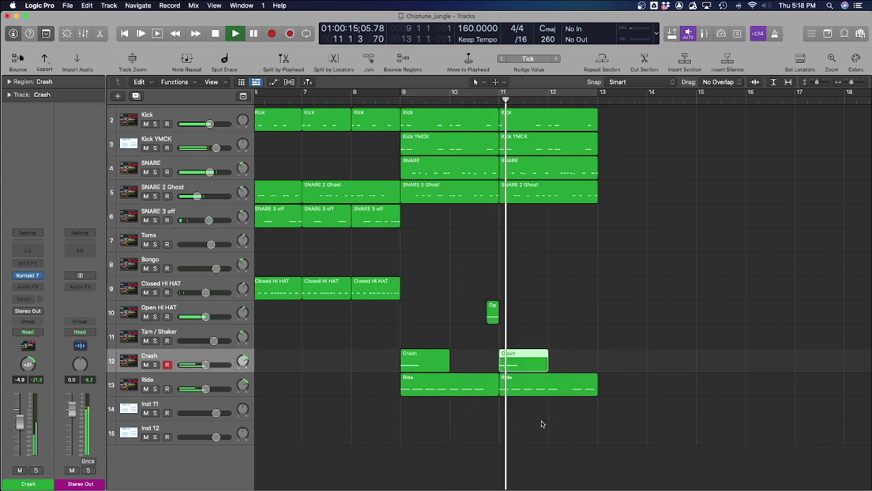
Step: Copy all the regions of bars 9 through 12 to bars 13 through 16
left_click_drag(616, 120, 618, 389)
scroll(626, 423, "down", 10)
scroll(626, 422, "up", 7)
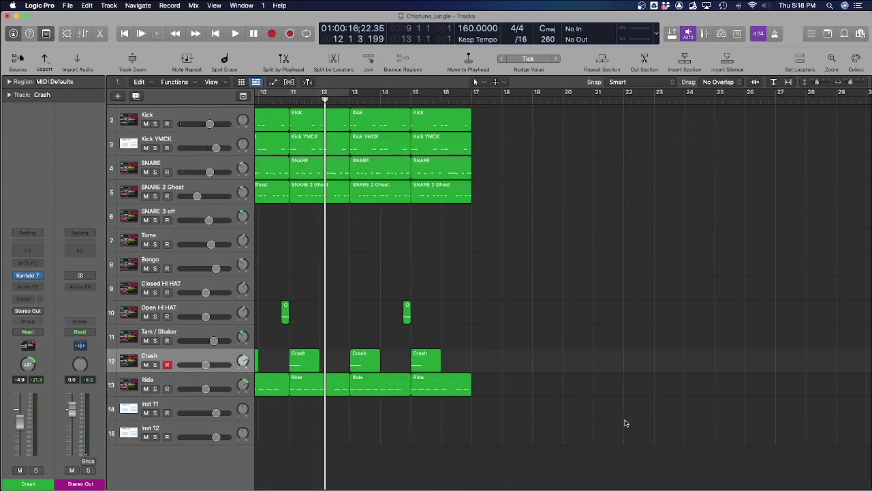
Step: Shift the whole arrangement four bars later and fill bars 1 through 4 with copies of the Kick, SNARE and SNARE 2 Ghost regions
scroll(626, 422, "left", 8)
left_click_drag(370, 322, 269, 134)
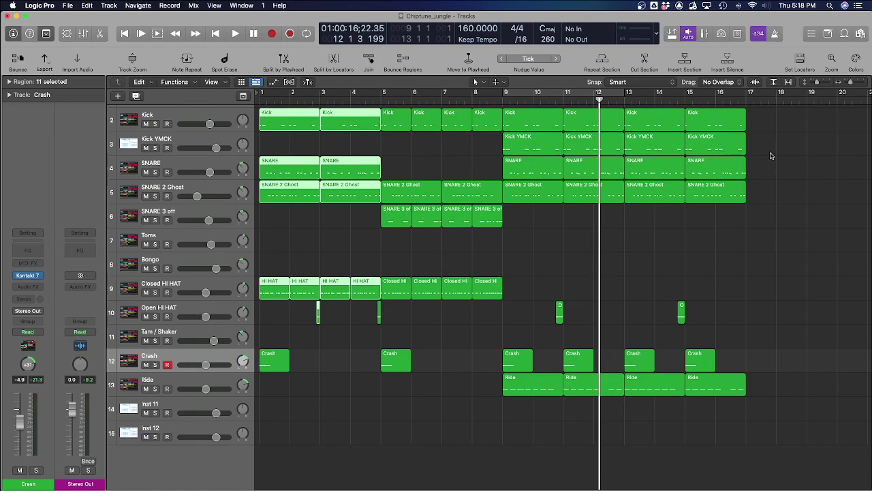
left_click_drag(759, 127, 499, 488)
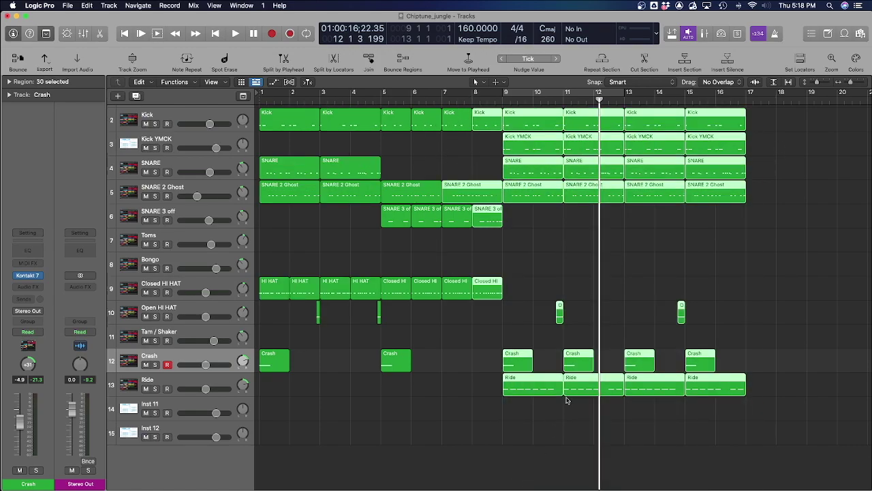
left_click(594, 302)
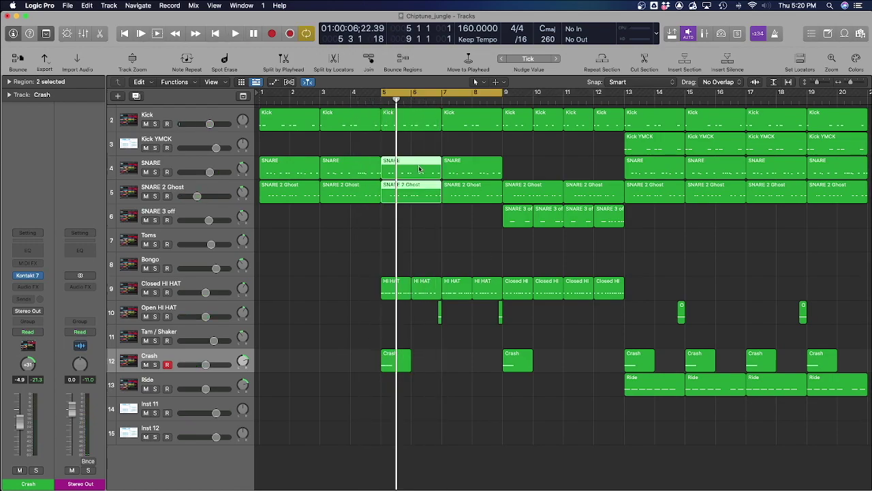
Step: Open the bar 5 SNARE and SNARE 2 Ghost regions in the Piano Roll and move the second snare hit one sixteenth earlier
left_click(412, 137)
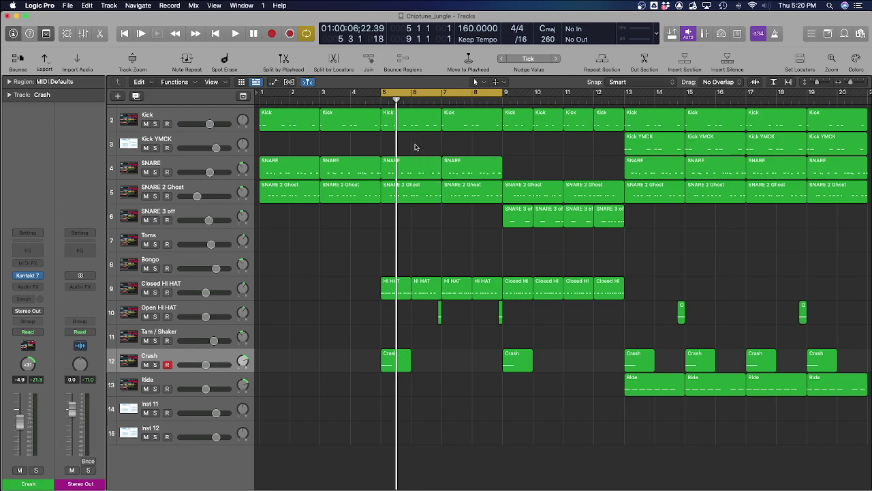
left_click_drag(415, 148, 417, 194)
key("p")
key("space")
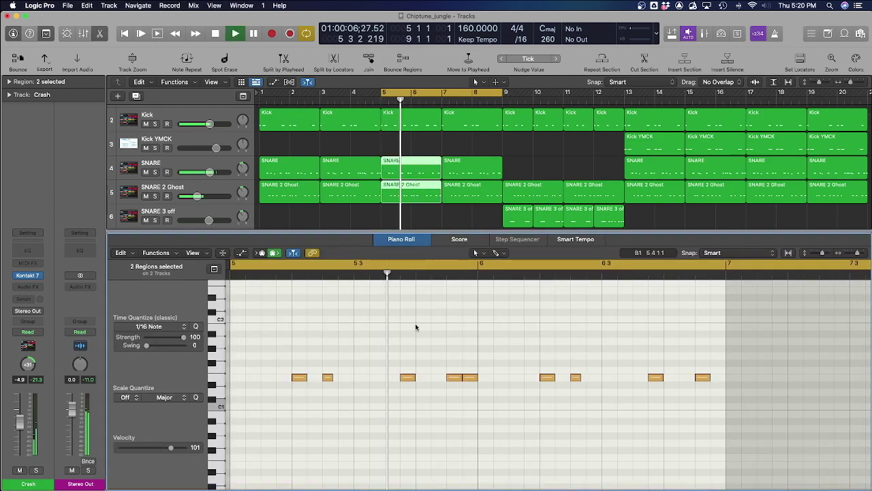
scroll(443, 341, "up", 3)
scroll(443, 355, "up", 1)
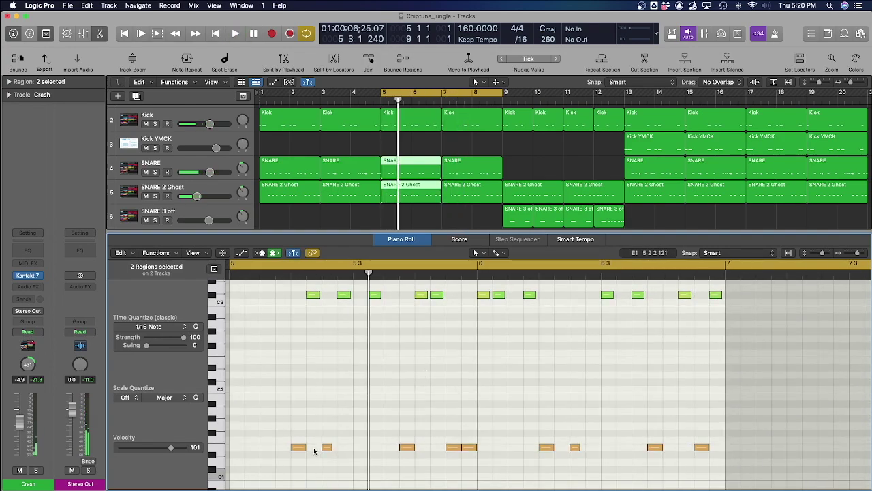
left_click_drag(330, 447, 302, 449)
key("space")
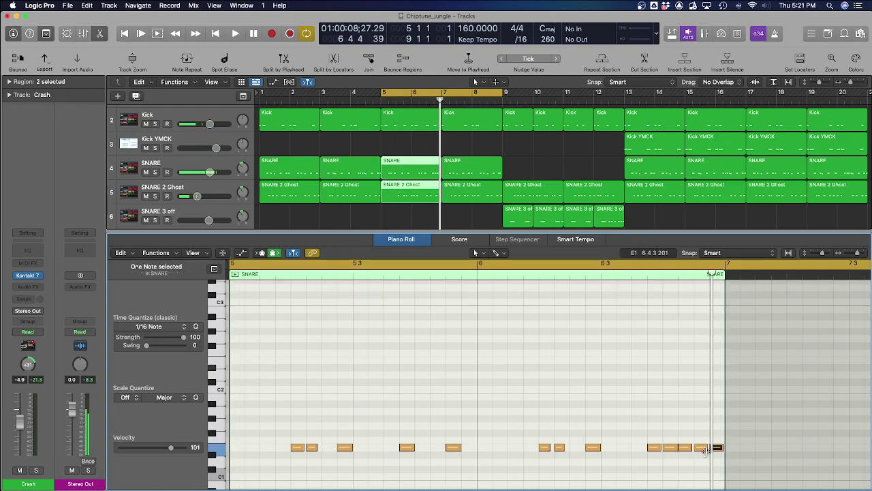
Step: Finish the snare fill at the end of bar 6 with four short thirty-second notes and play it back
left_click(670, 447)
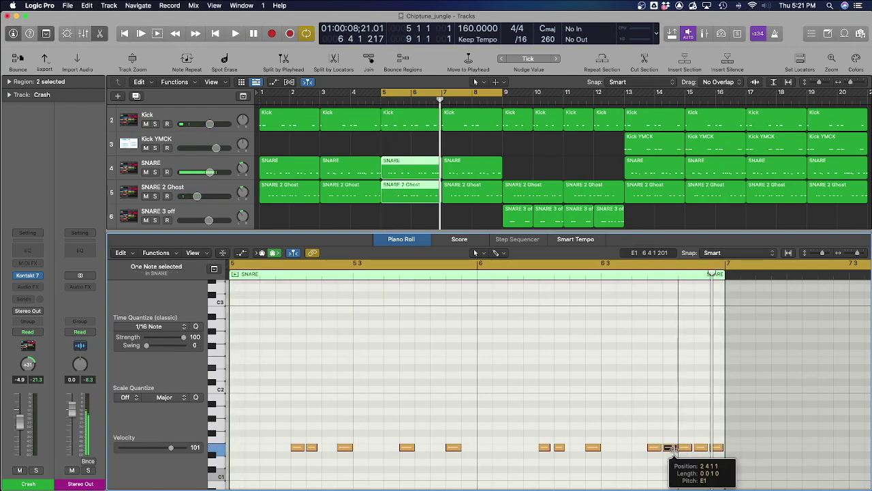
left_click(674, 426)
key("space")
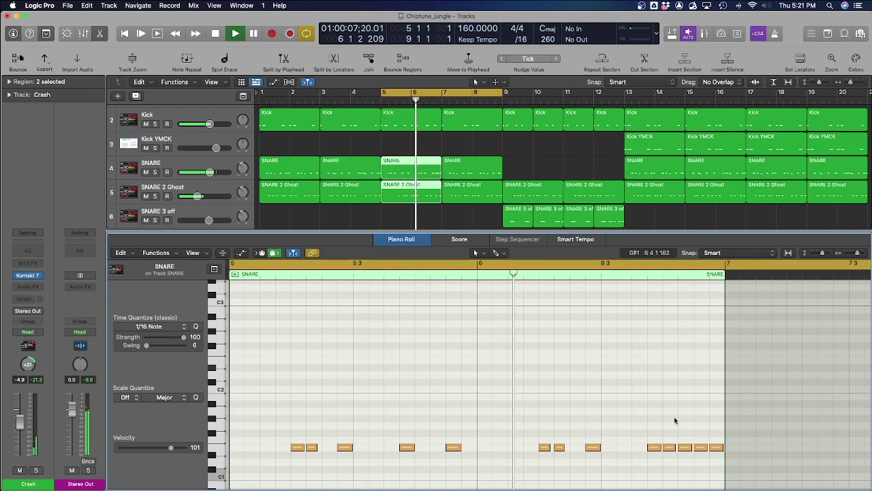
key("space")
left_click_drag(722, 450, 724, 450)
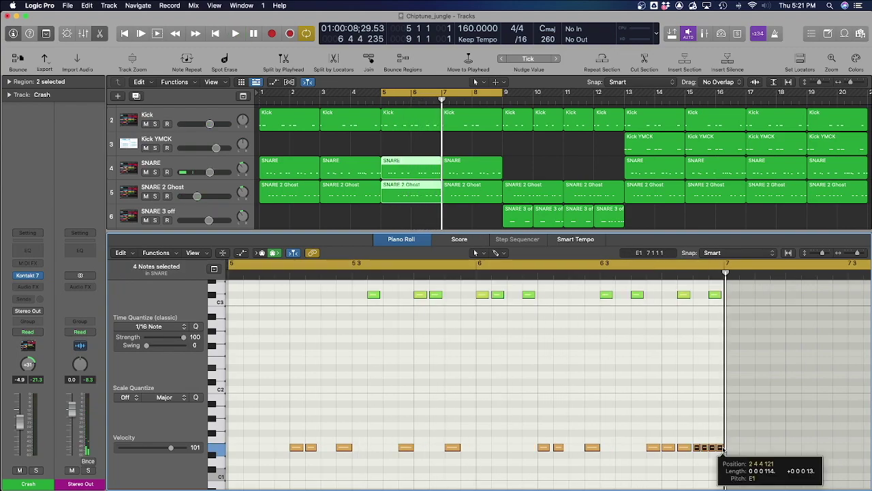
left_click(691, 404)
key("space")
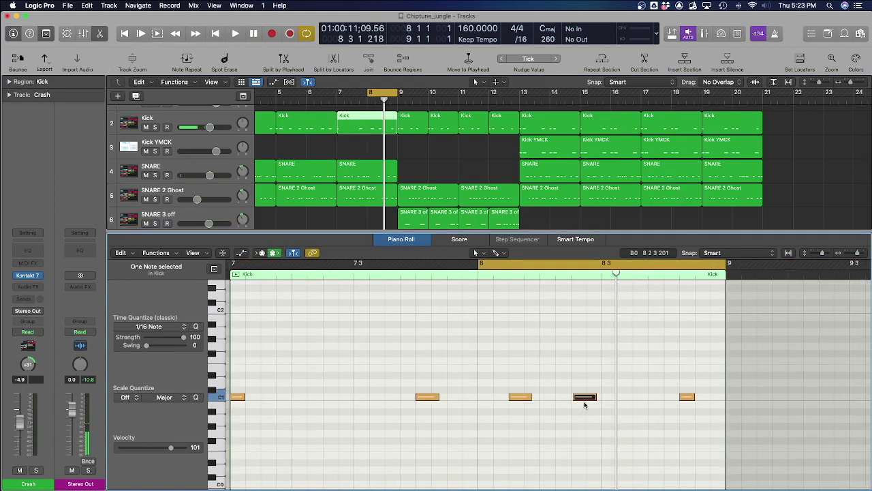
Step: Rework the bar 8 kicks with hits just after beat 3 and on the last sixteenth, and close the Piano Roll
key("space")
left_click_drag(584, 405, 614, 400)
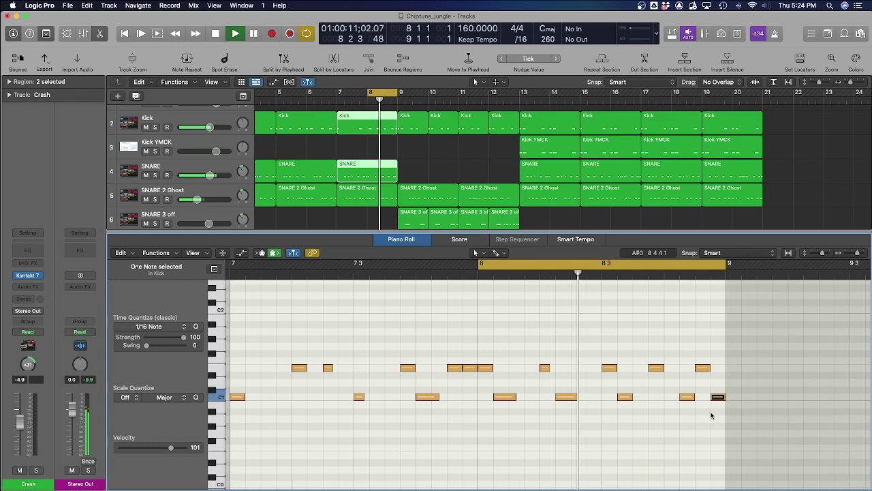
key("e")
Step: Extend the cycle range to cover bars 5 through 8 and play the loop
key("space")
left_click_drag(369, 98, 274, 112)
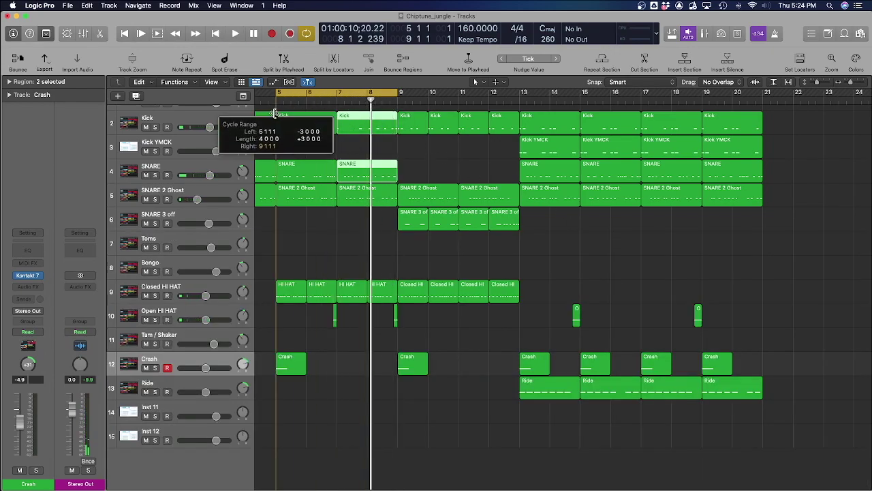
key("space")
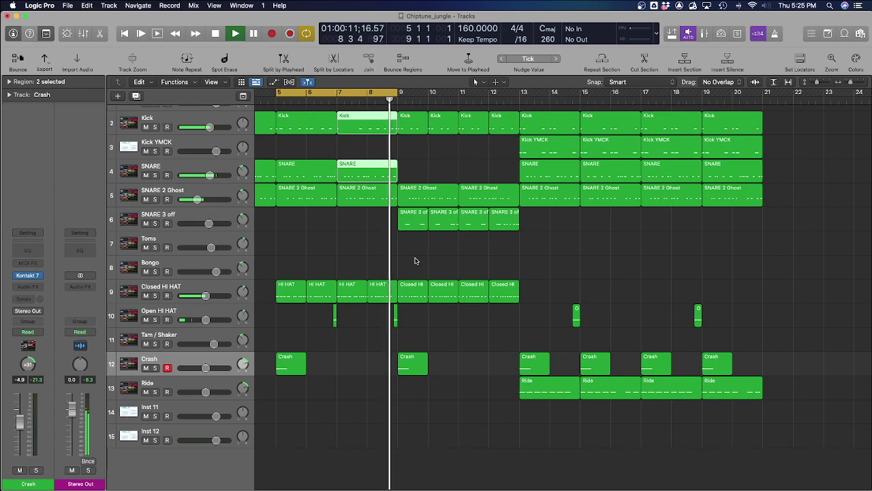
Step: Put a short kick hit on beat 3 of bar 7, shorten the kick hit before it, and replay the passage
key("p")
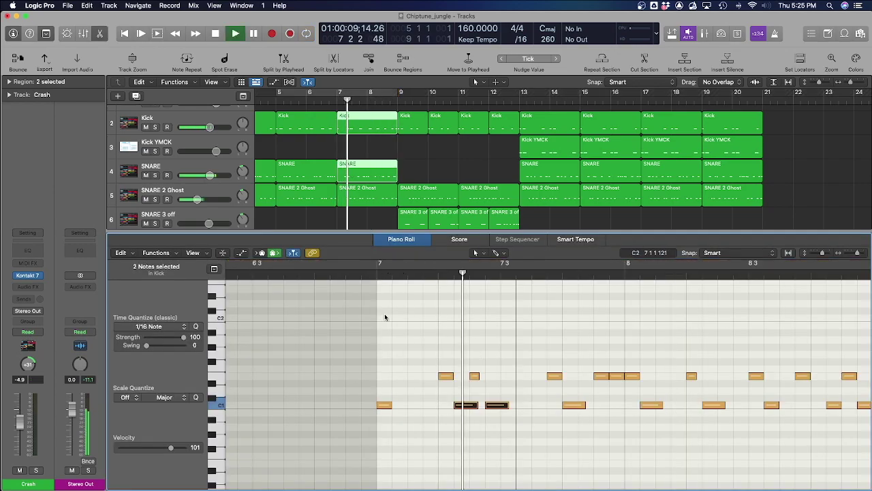
mouse_move(506, 406)
left_mouse_down()
mouse_move(492, 406)
mouse_move(506, 407)
left_mouse_up()
key("space")
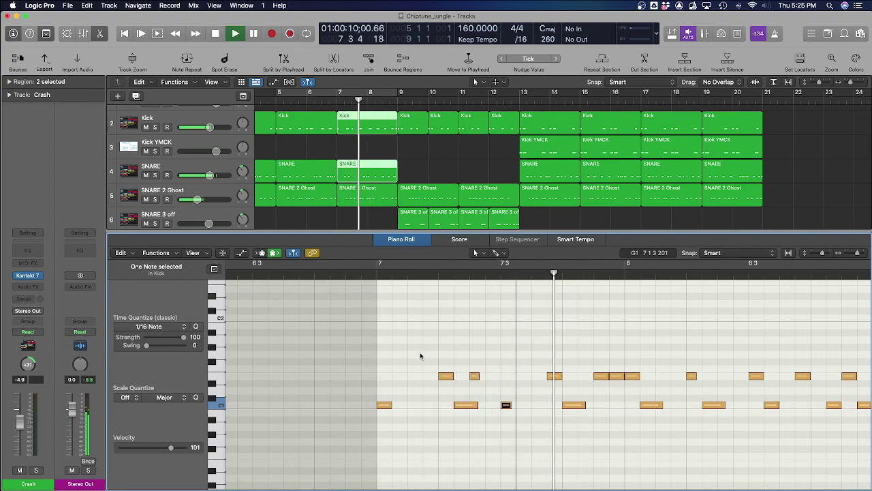
left_click_drag(475, 407, 466, 407)
key("space")
key("comma")
key("comma")
key("space")
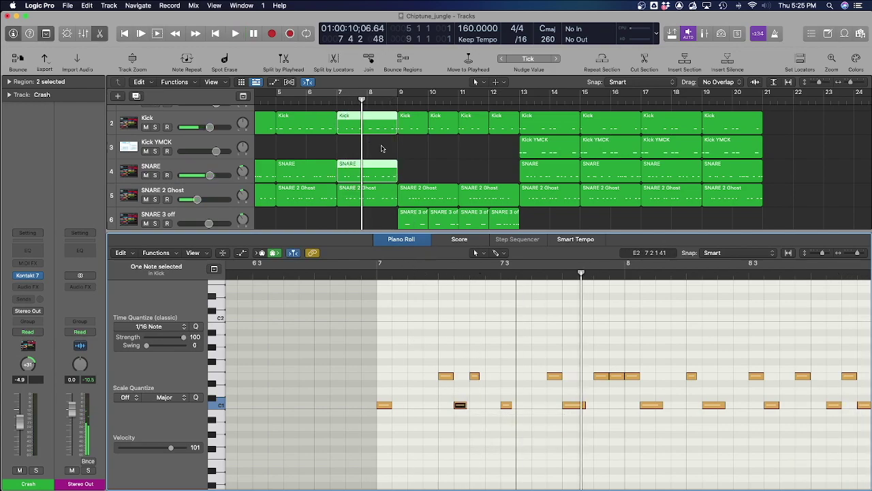
Step: Listen to the revised kick and snare pattern with bars 5 through 8 cycled, and replay it from just before bar 8 without the cycle
left_click(329, 94)
key("space")
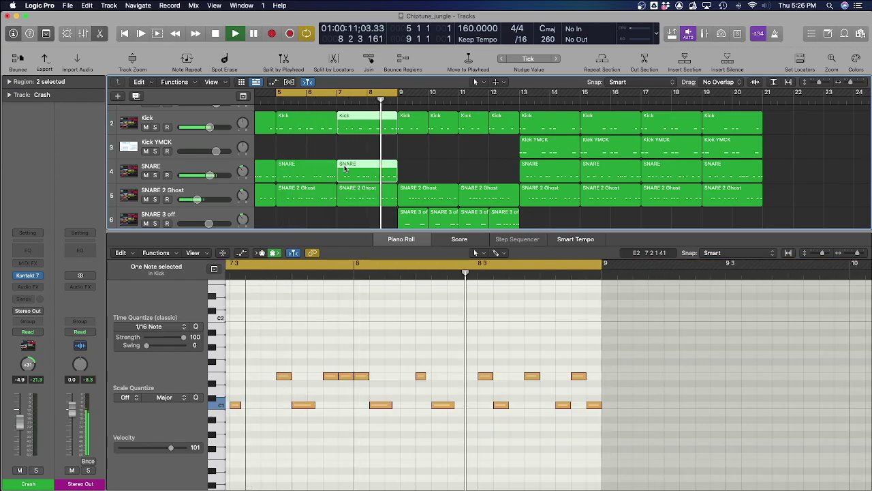
key("space")
left_click(369, 266)
left_click(340, 274)
key("space")
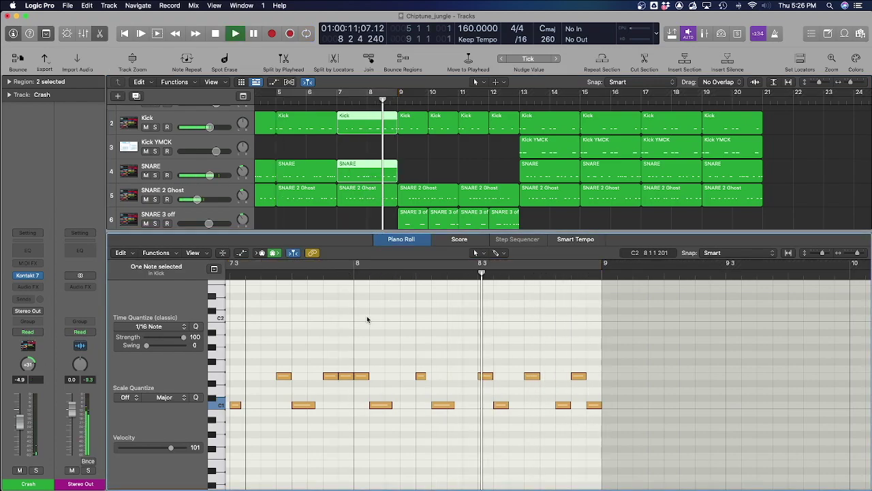
Step: Move the second-to-last kick hit in bar 8 one sixteenth earlier, delete the last kick hit, and close the Piano Roll after a listen
left_click_drag(562, 407, 546, 407)
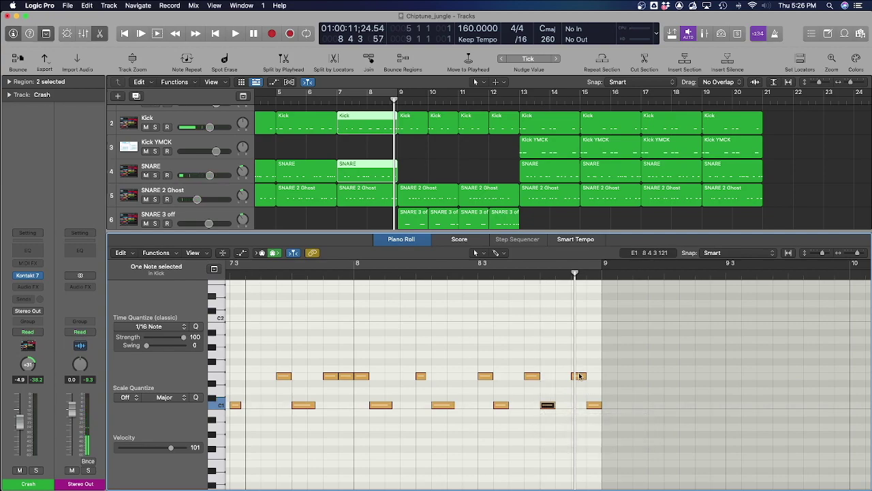
key("Delete")
left_click(247, 275)
key("space")
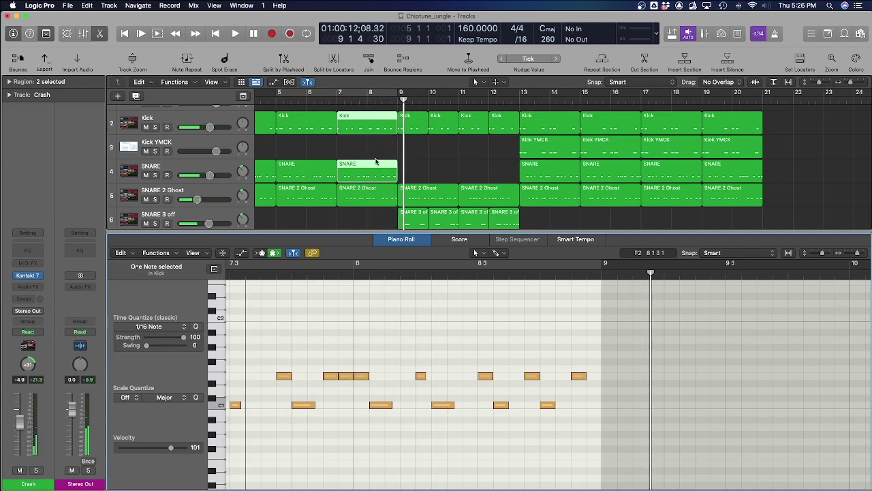
key("e")
Step: Fit all tracks vertically in view and play the whole arrangement from bar 1 through the end of bar 20
key("Return")
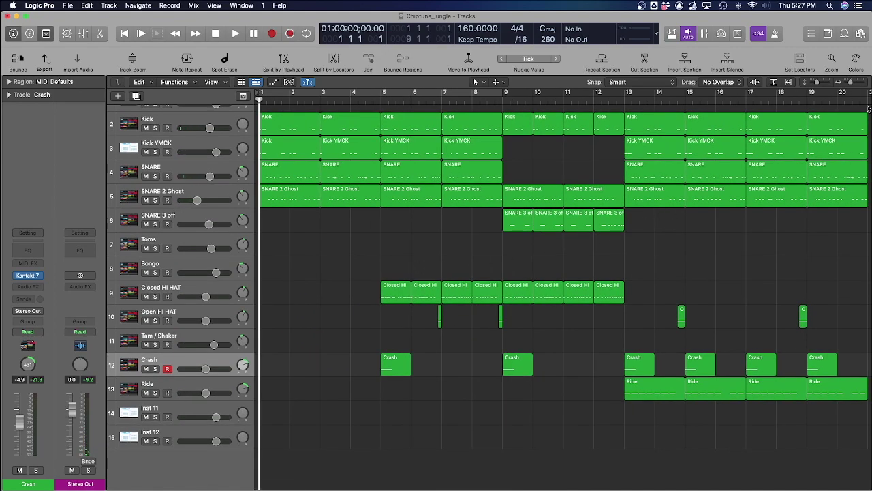
left_click(775, 82)
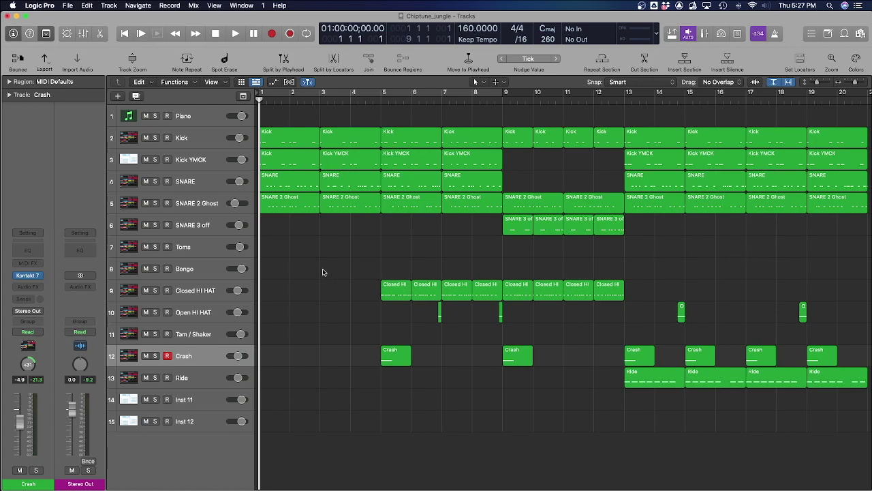
key("space")
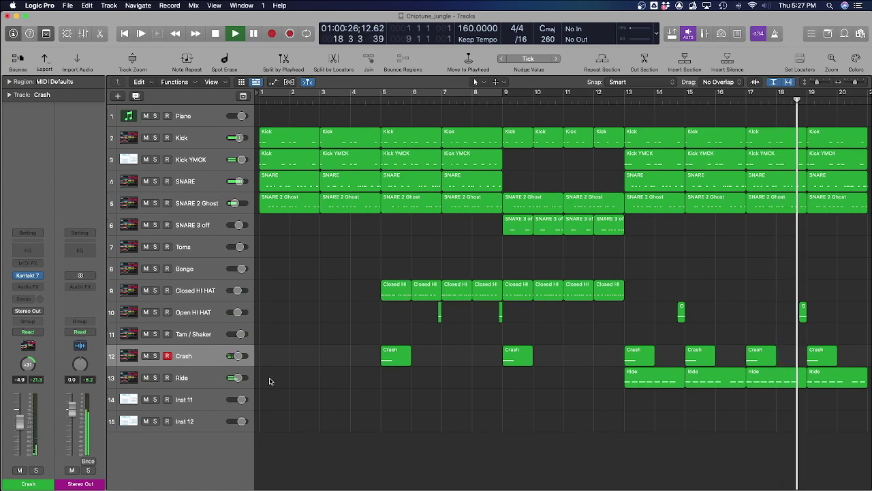
scroll(269, 381, "right", 1)
scroll(270, 381, "right", 10)
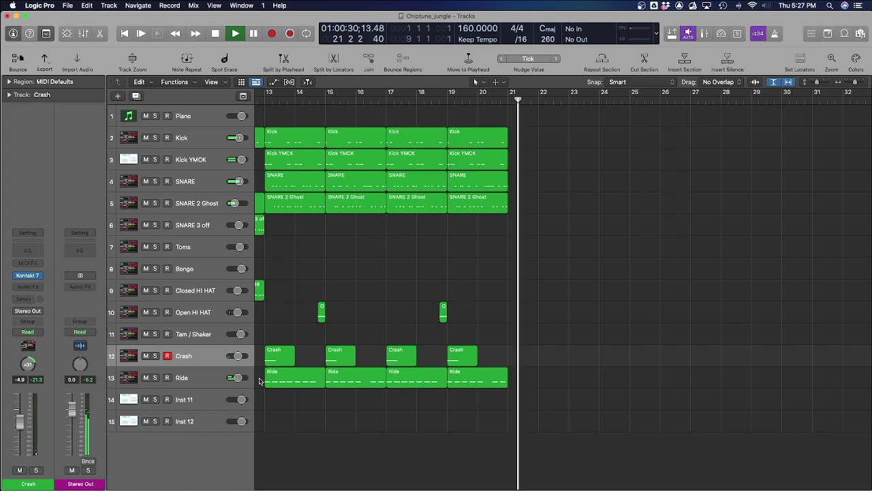
key("space")
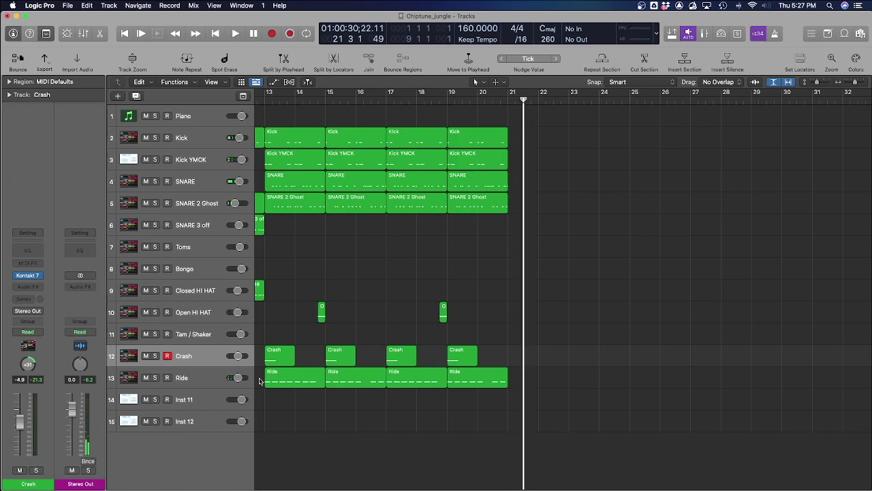
scroll(259, 381, "left", 10)
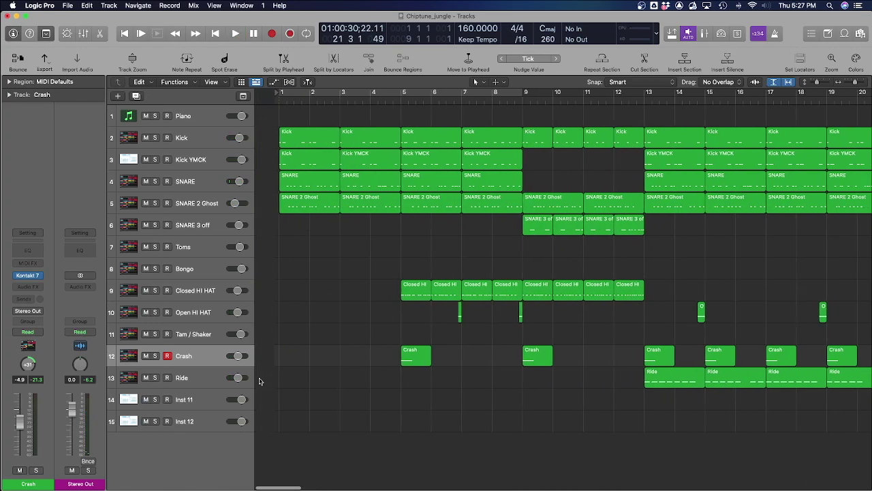
scroll(259, 381, "left", 2)
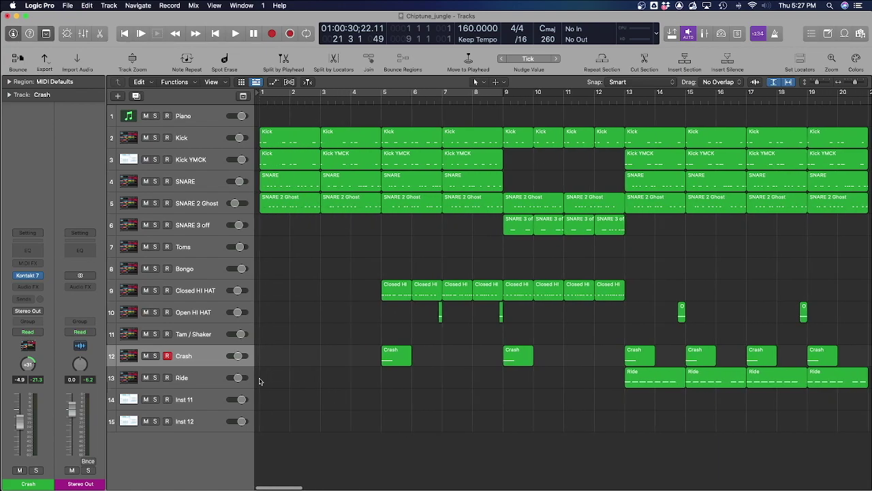